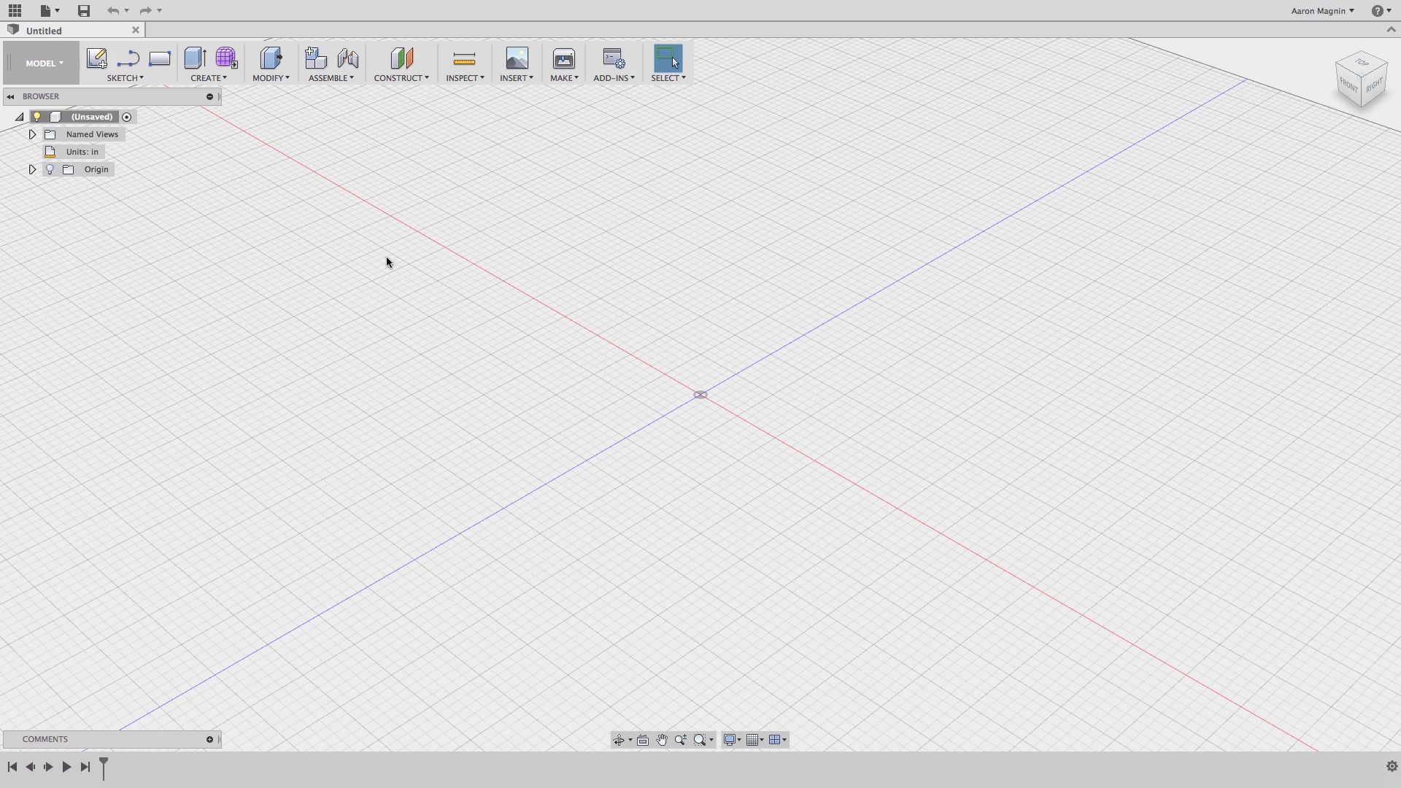
Show the Data Panel's cloud project list and scroll down to the Samples collections
left_click(16, 11)
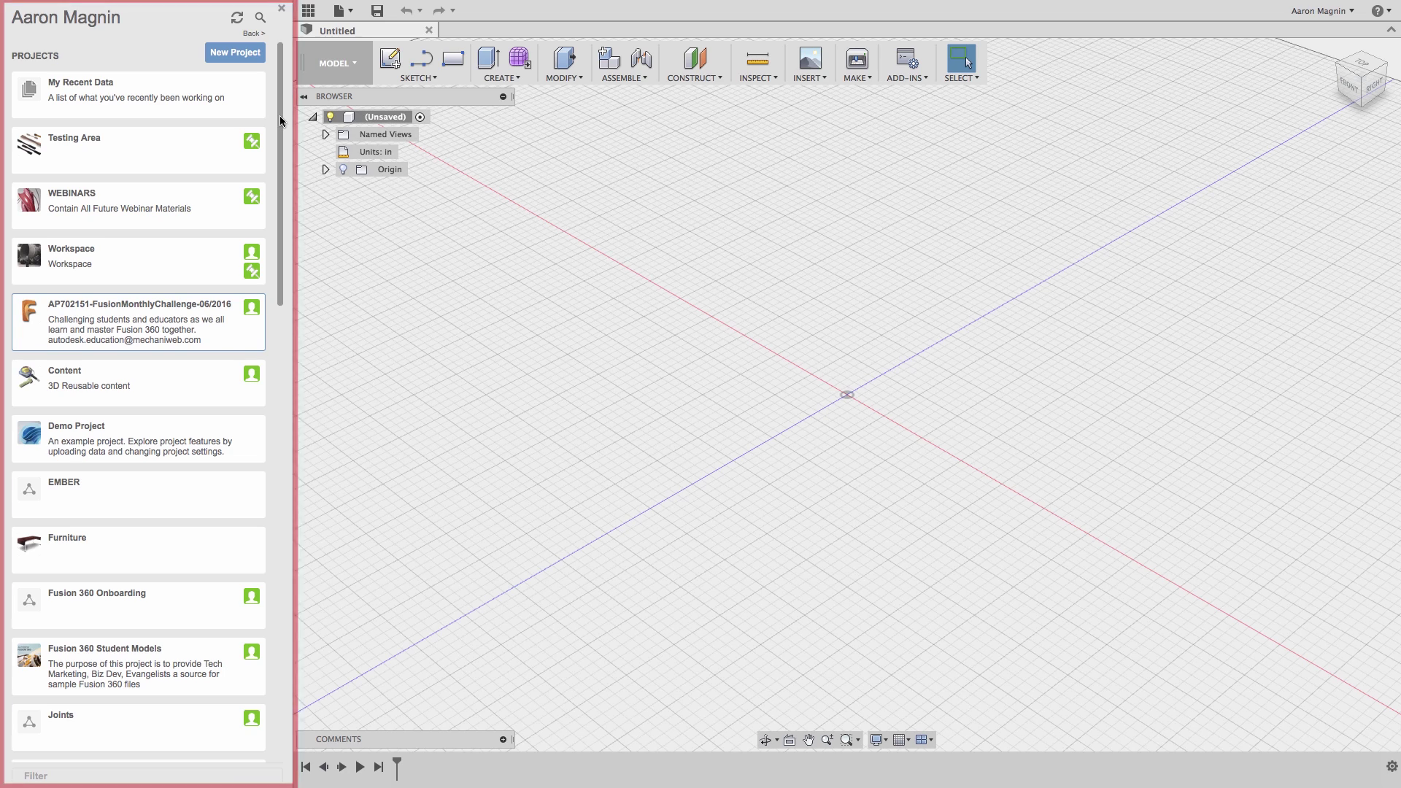
scroll(271, 197, "down", 5)
left_click_drag(271, 201, 273, 620)
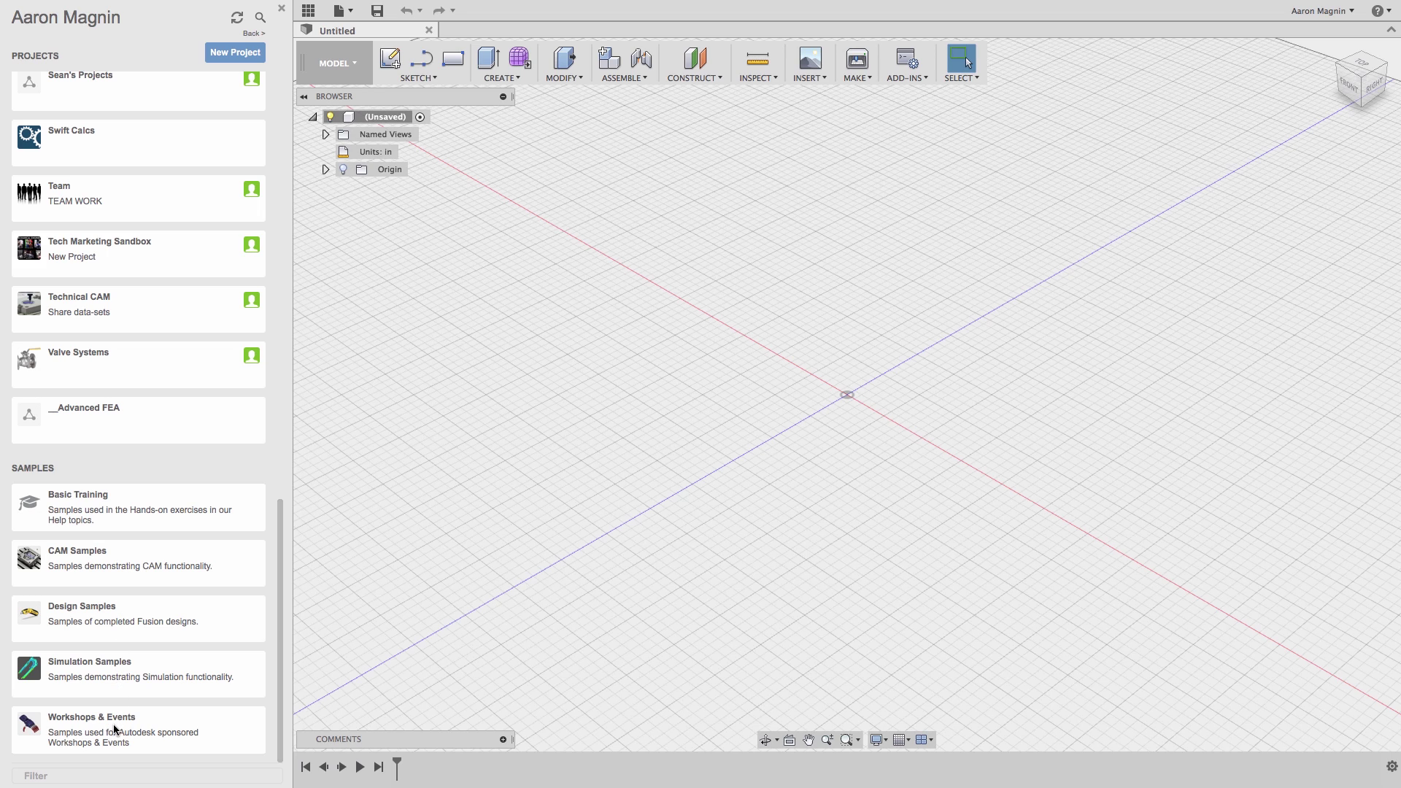
Create and open a new project named '123D Import', then launch an Upload into it
left_click(235, 53)
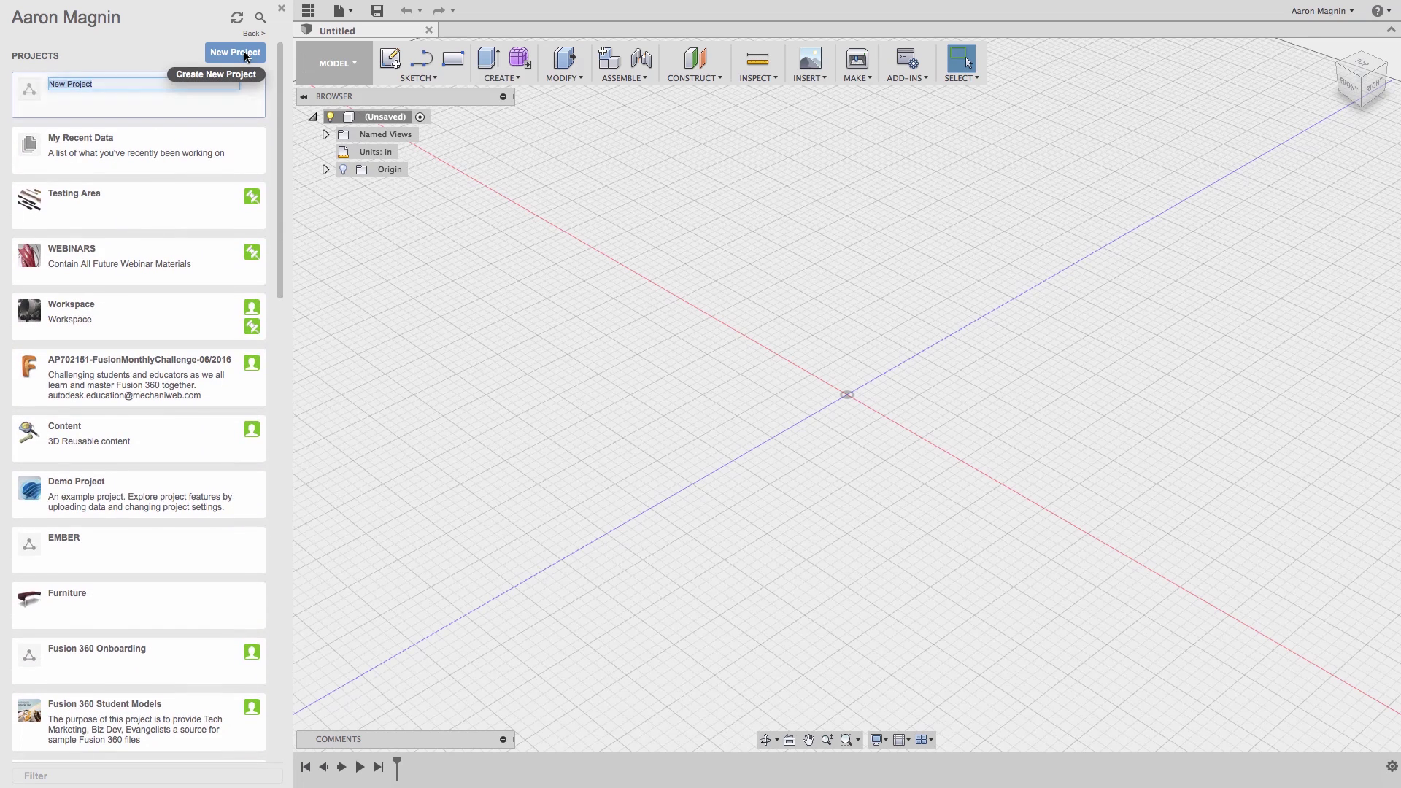
type("123D Import")
key("Return")
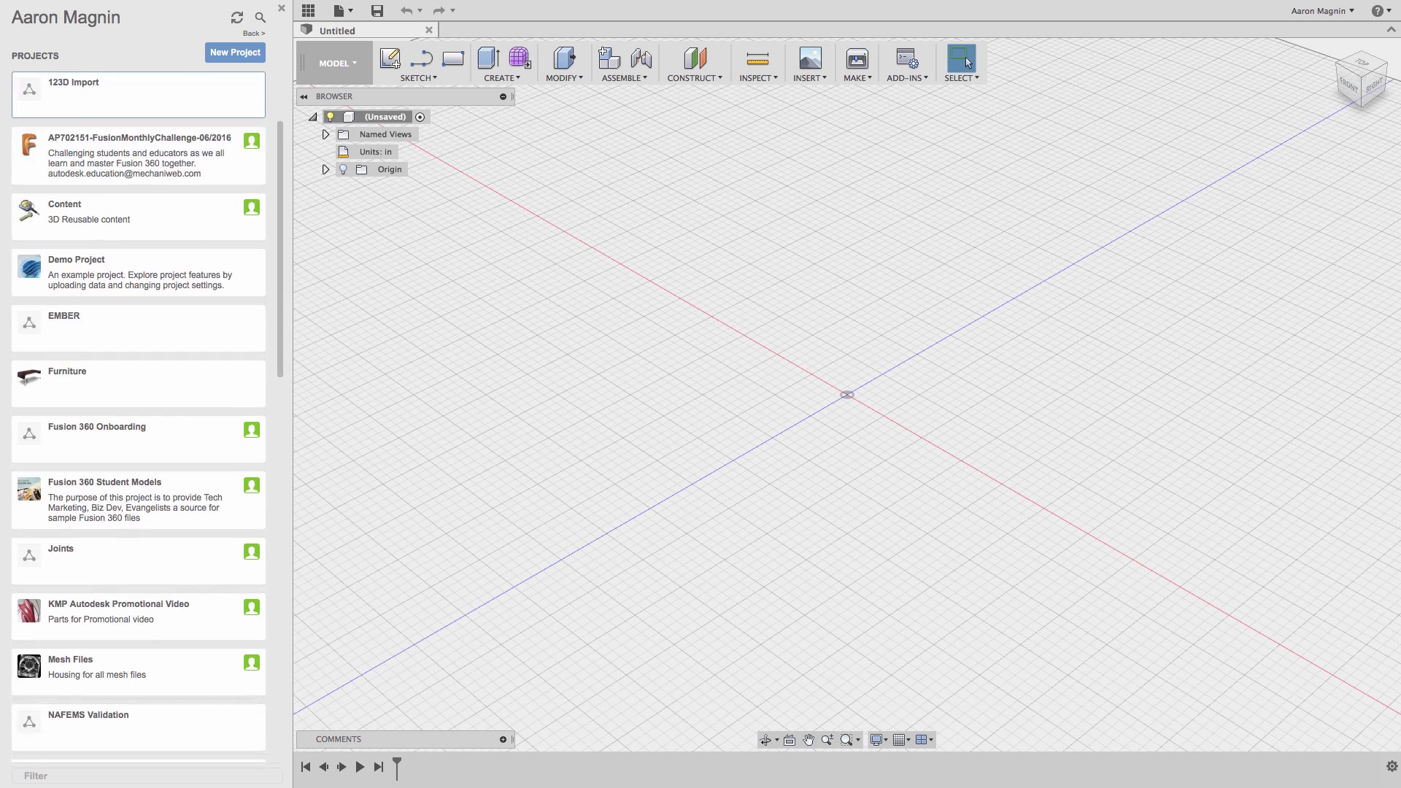
left_click(212, 91)
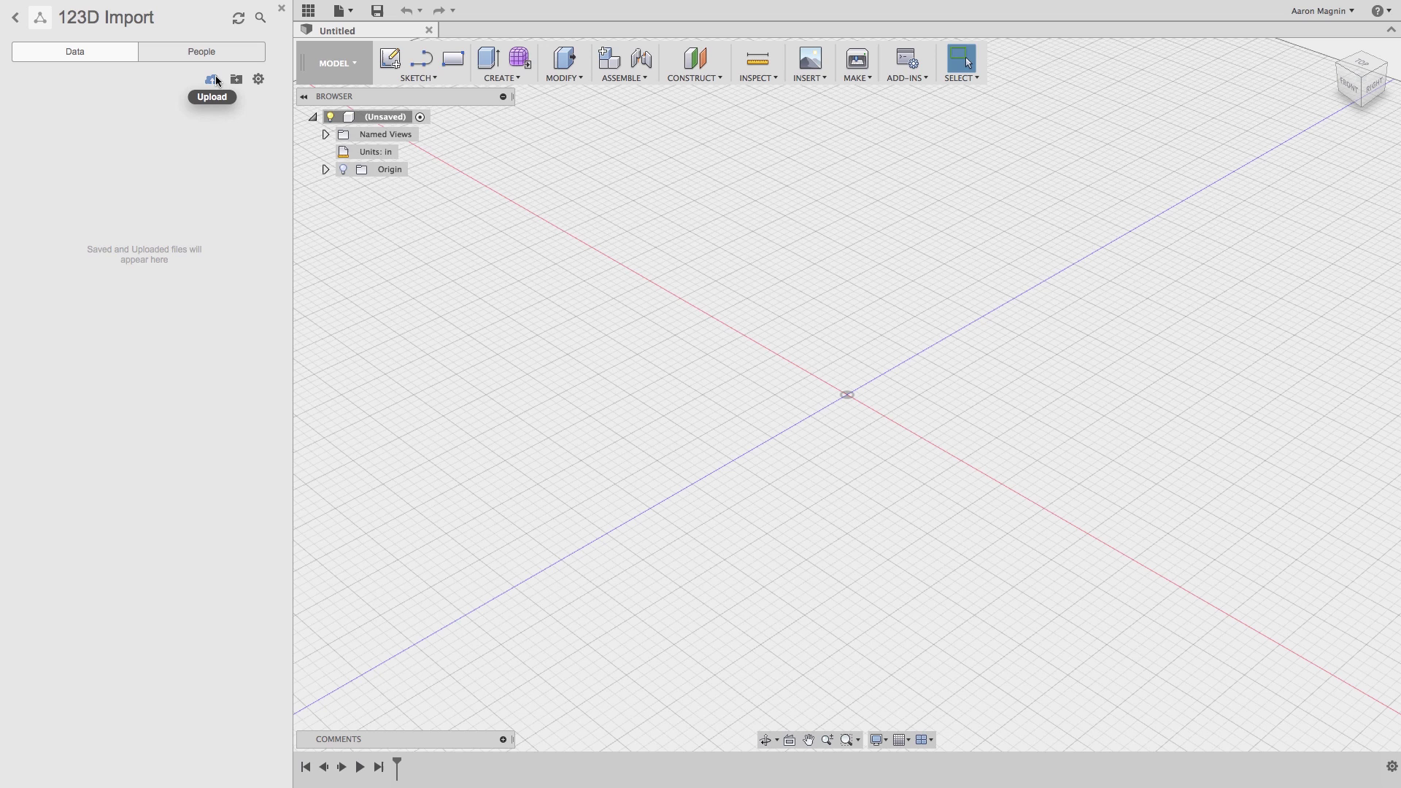
left_click(213, 81)
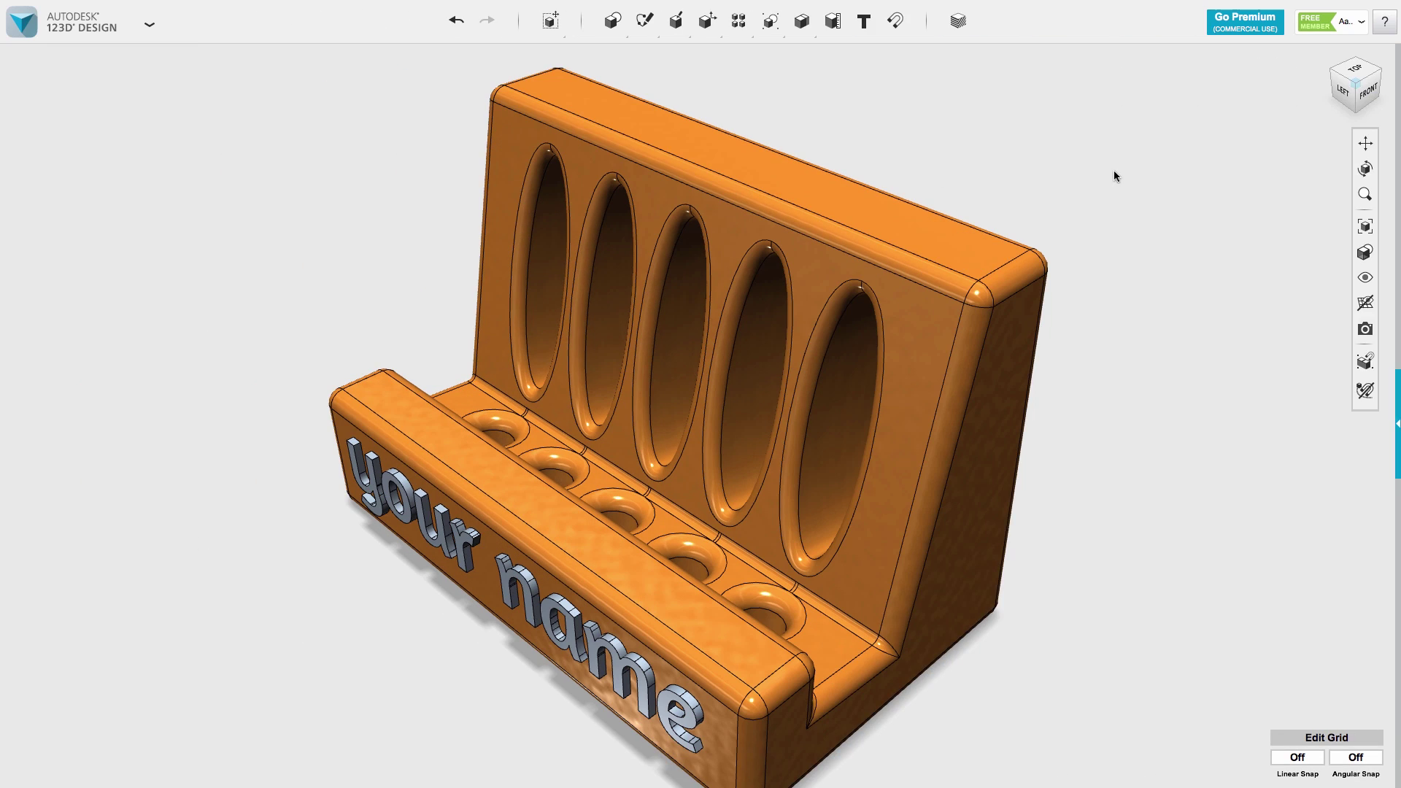
Export the phone stand from 123D Design as a SAT file named 'Phone Stand'
left_click(149, 23)
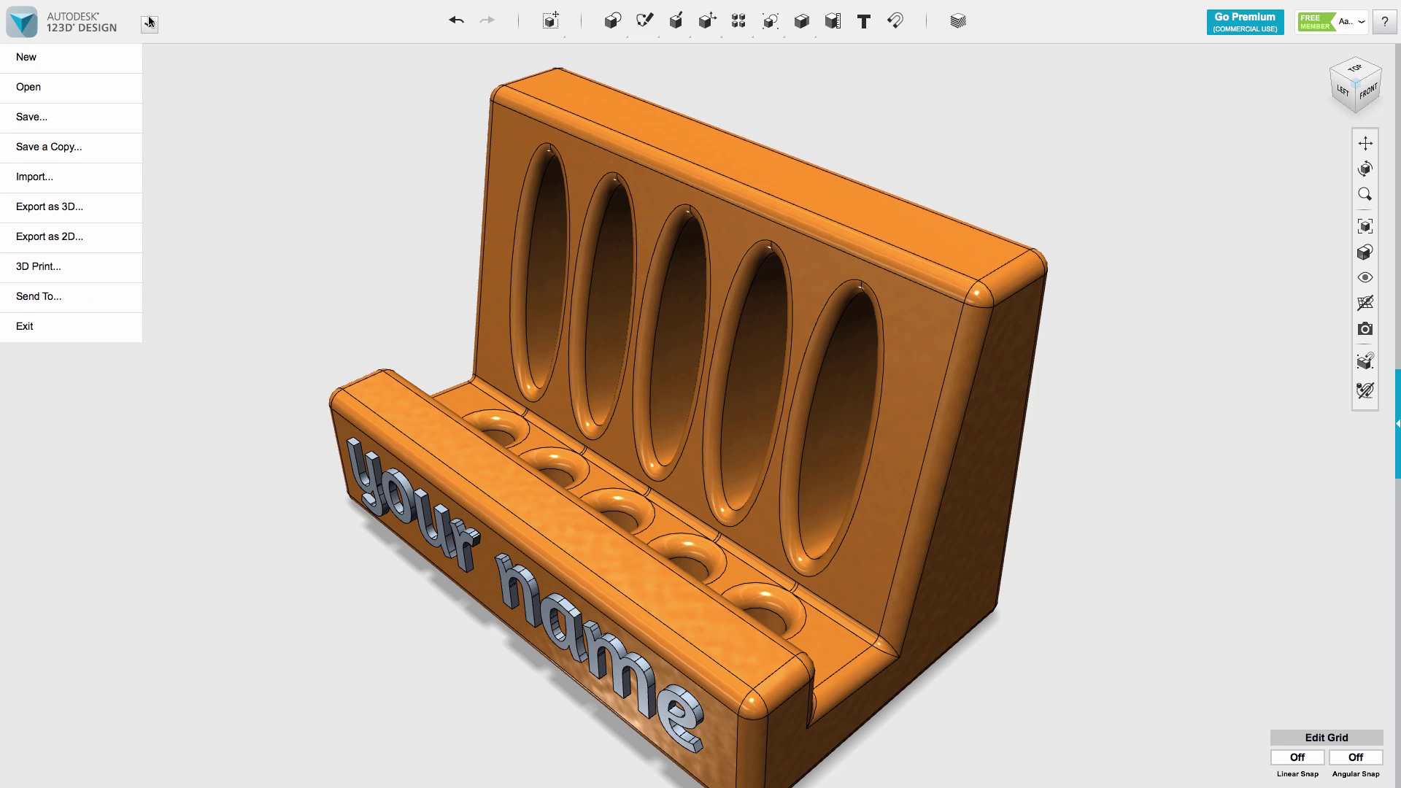
mouse_move(95, 114)
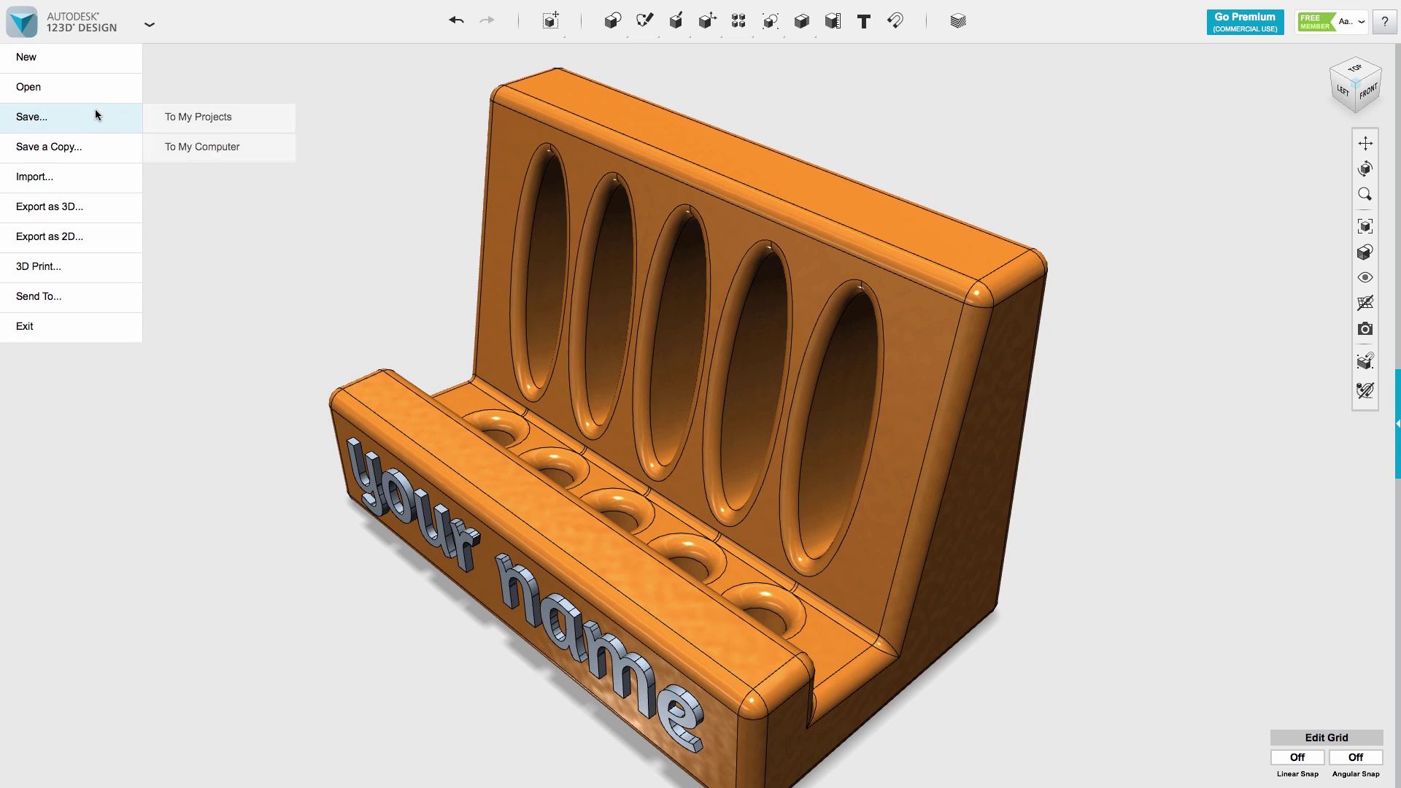
mouse_move(67, 211)
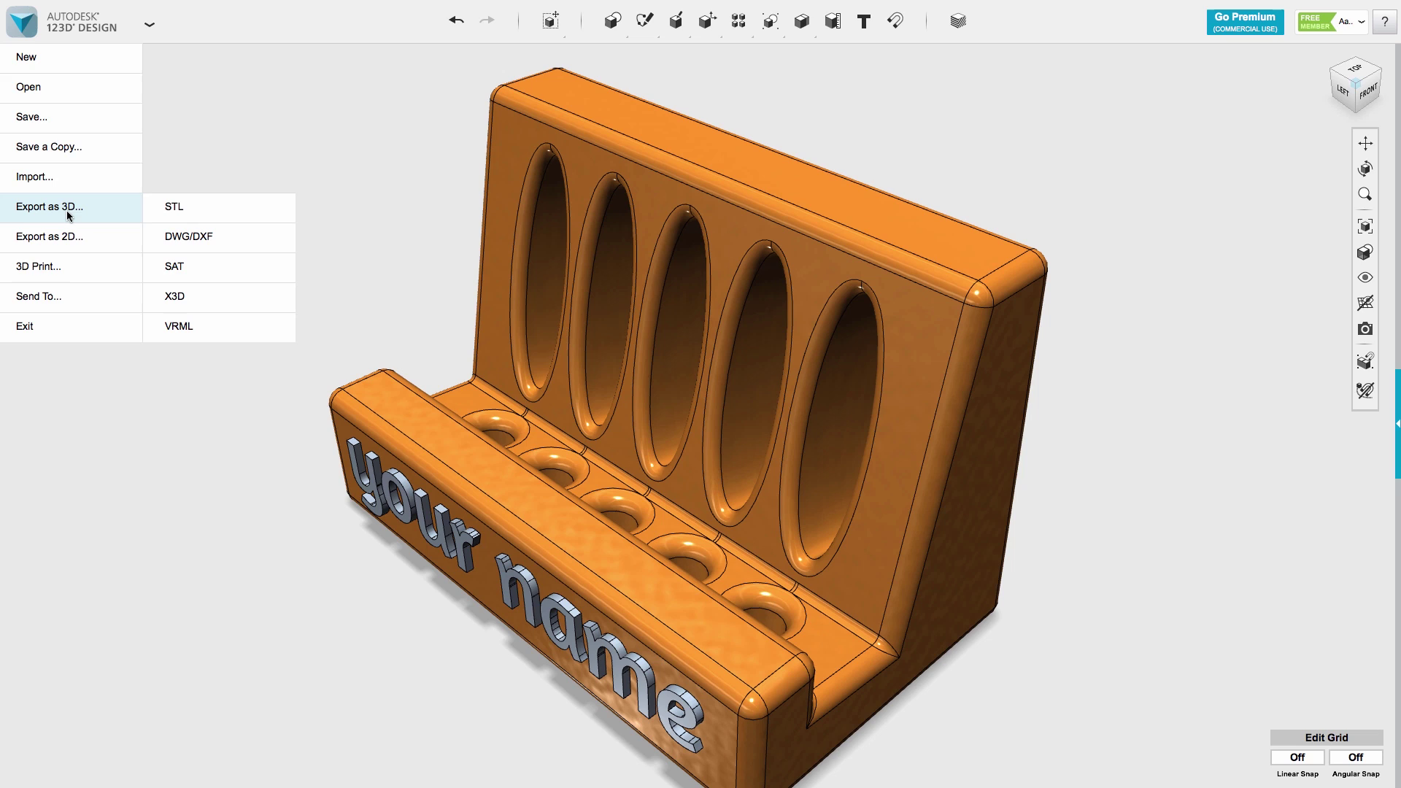
left_click(170, 269)
type("Phone Sta")
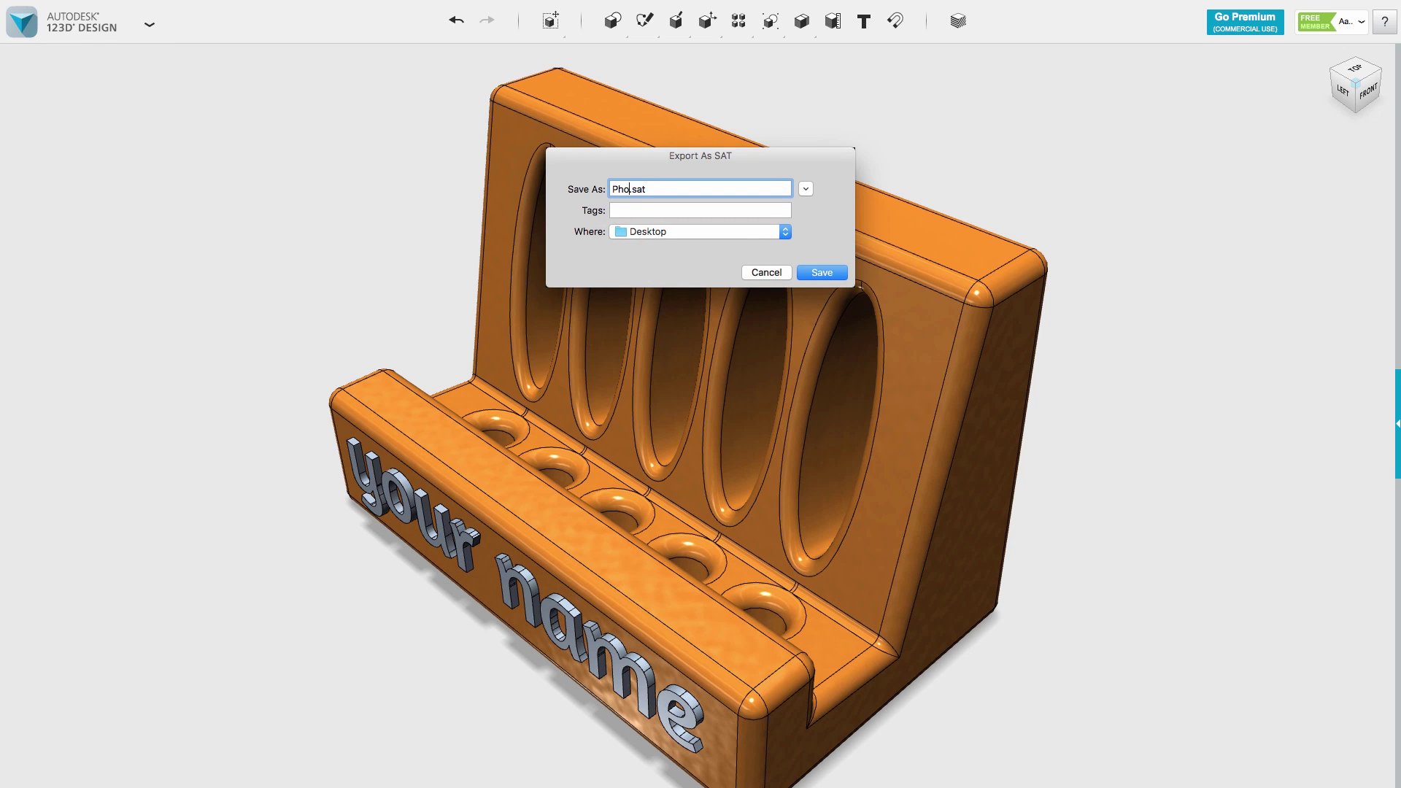
type("nd")
Save Phone Stand.sat to the Desktop, upload it to 123D Import, and check its progress
key("Return")
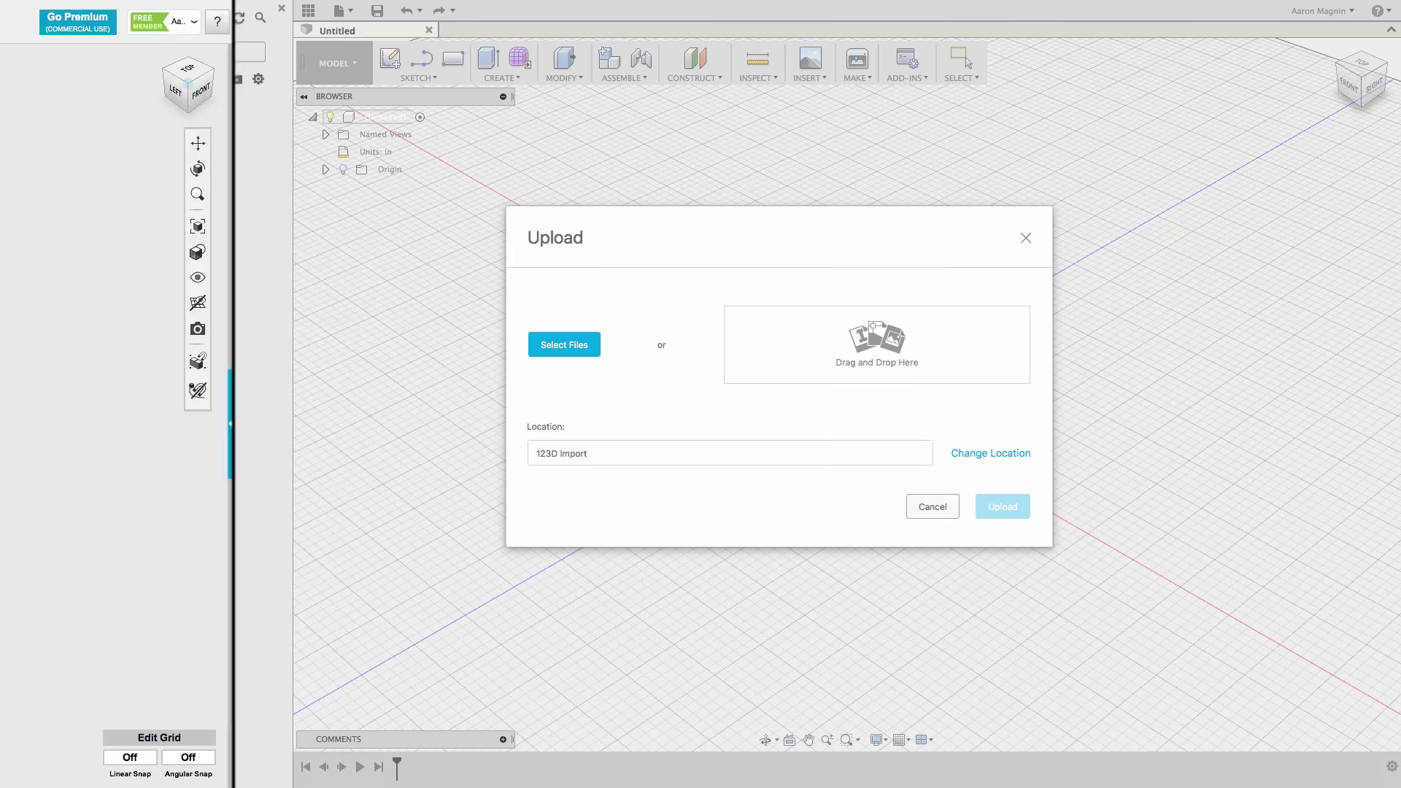
left_click(583, 349)
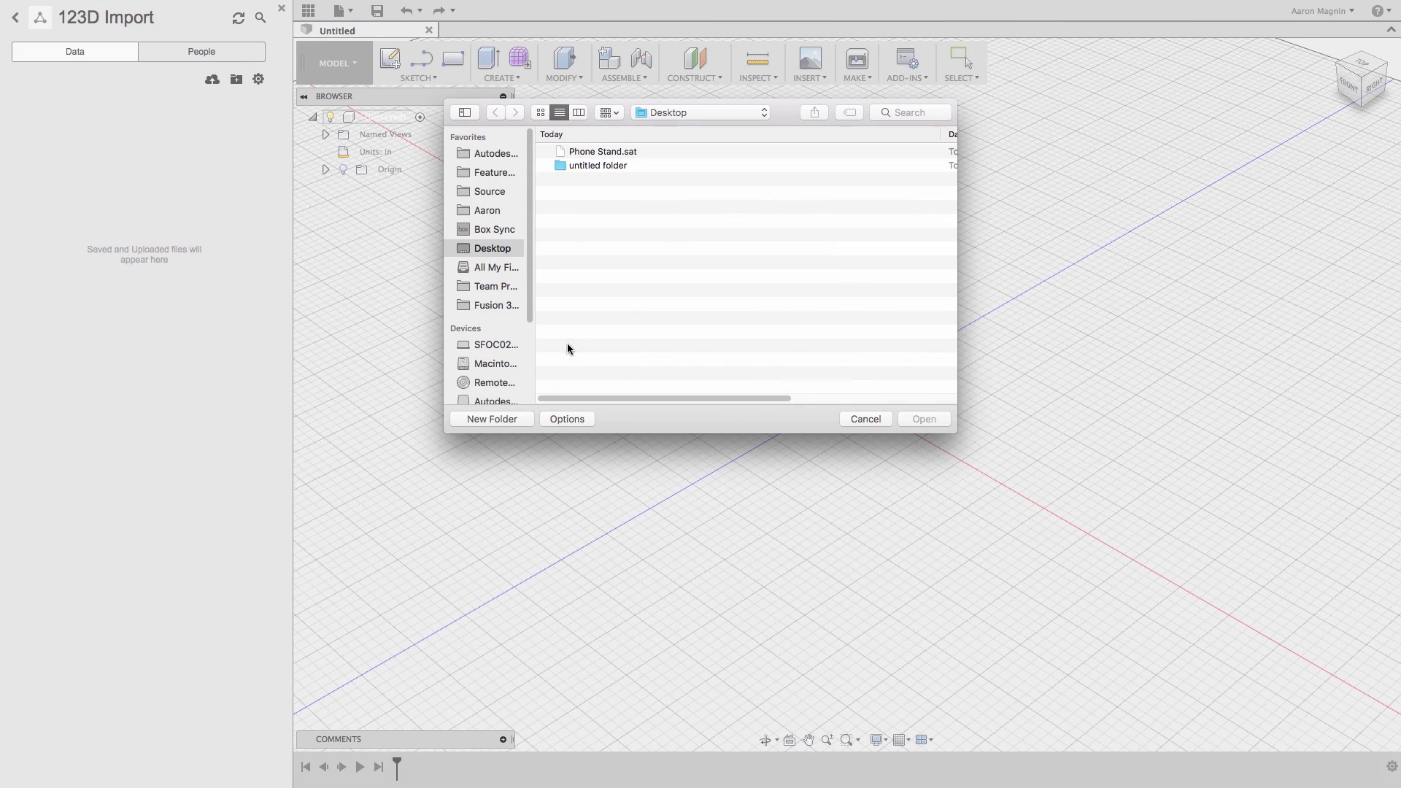
left_click(623, 155)
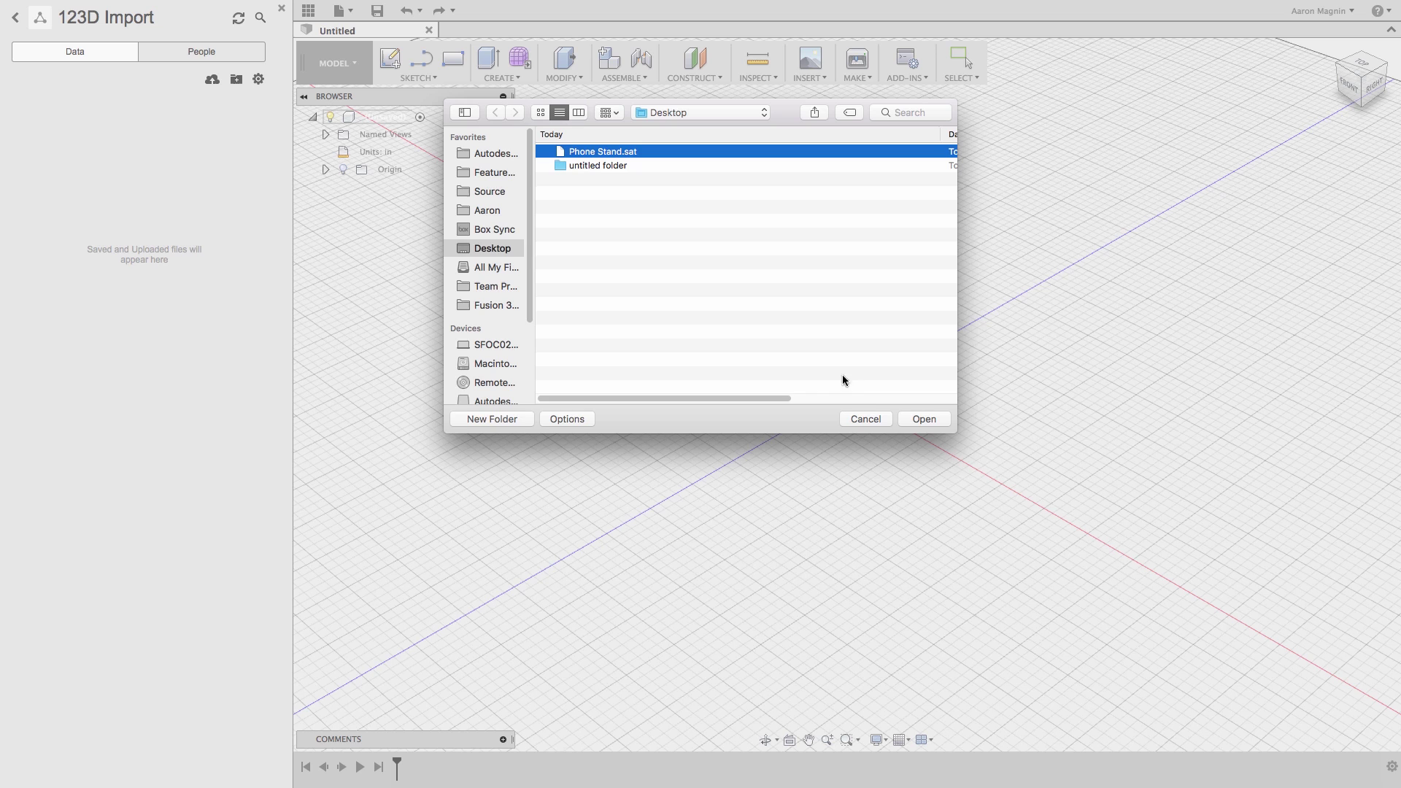
left_click(923, 419)
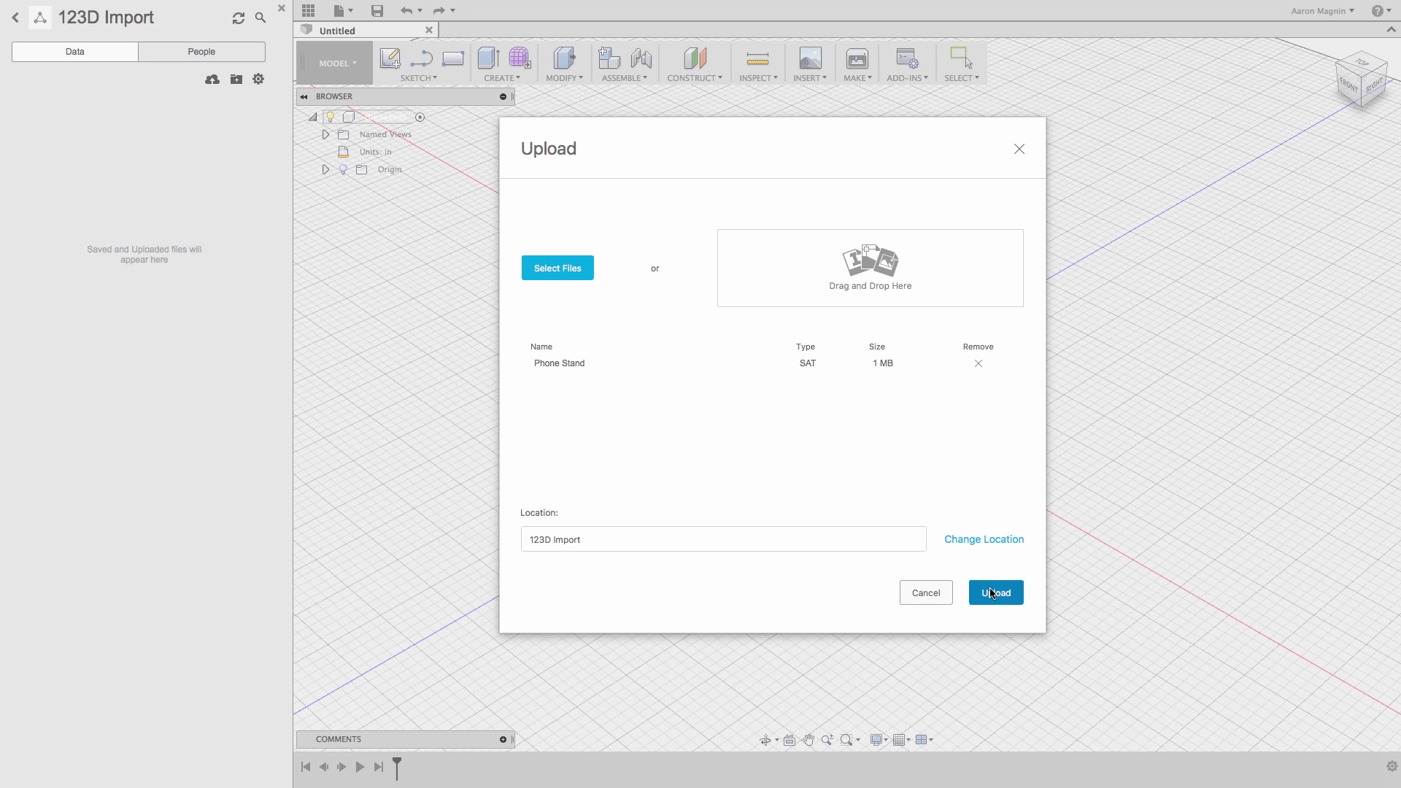
left_click(991, 589)
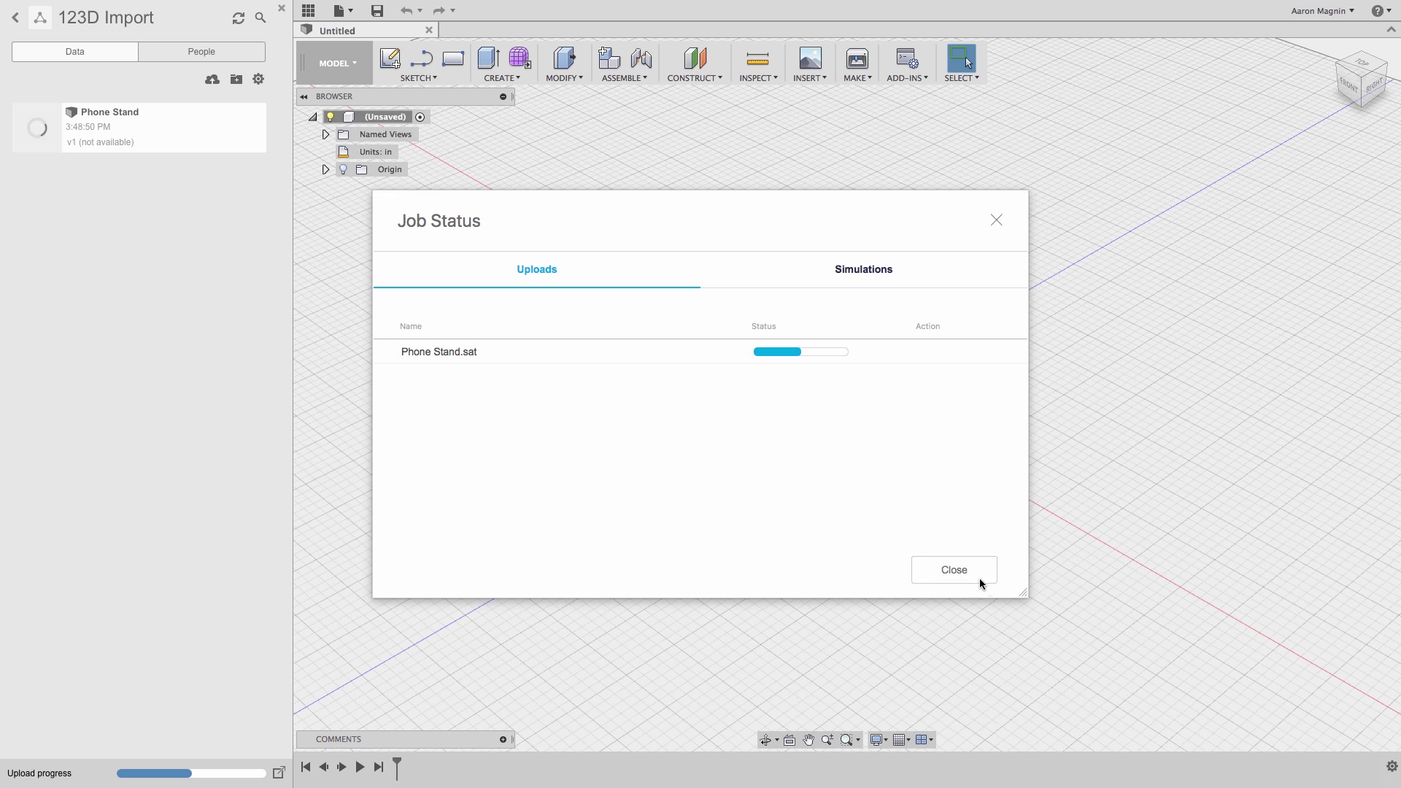
left_click(977, 576)
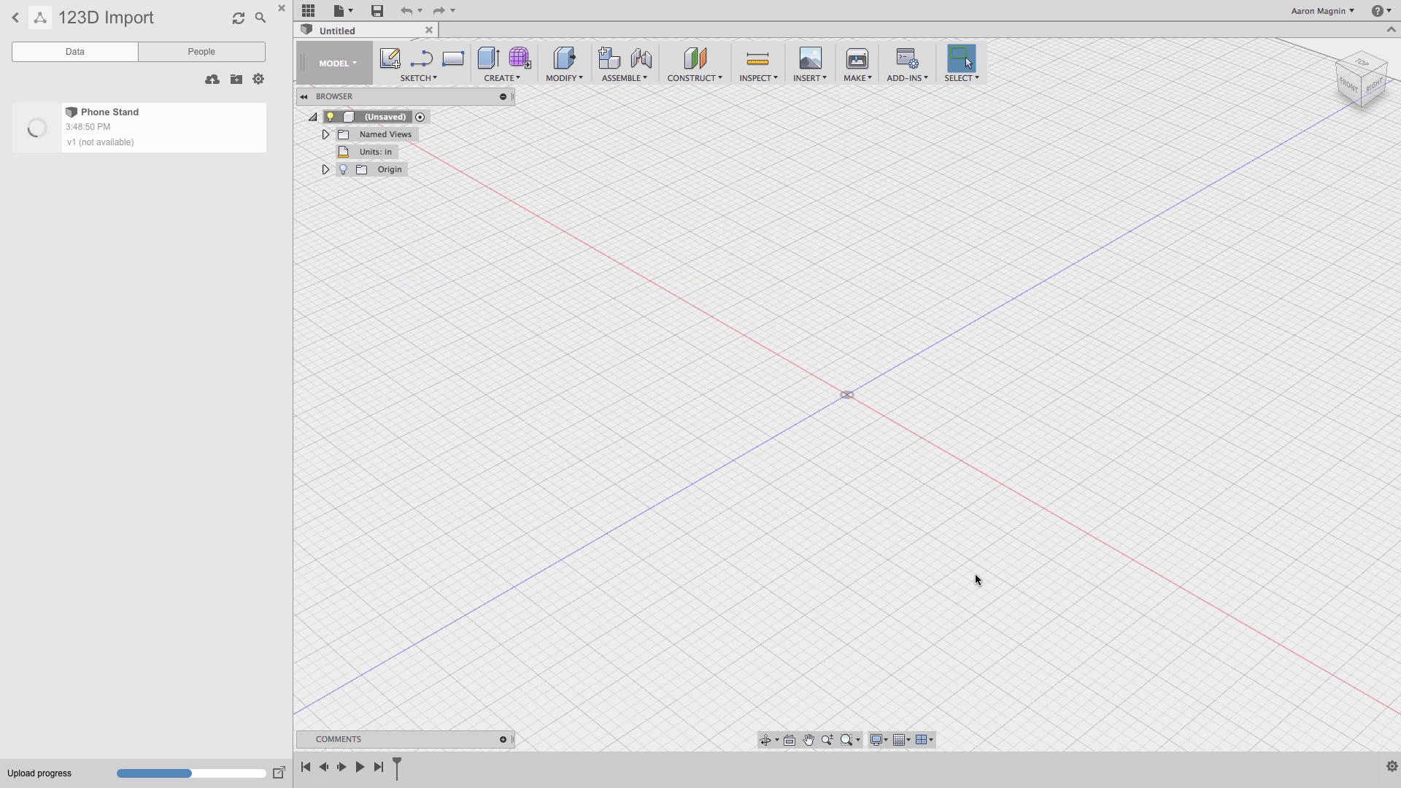
left_click(279, 773)
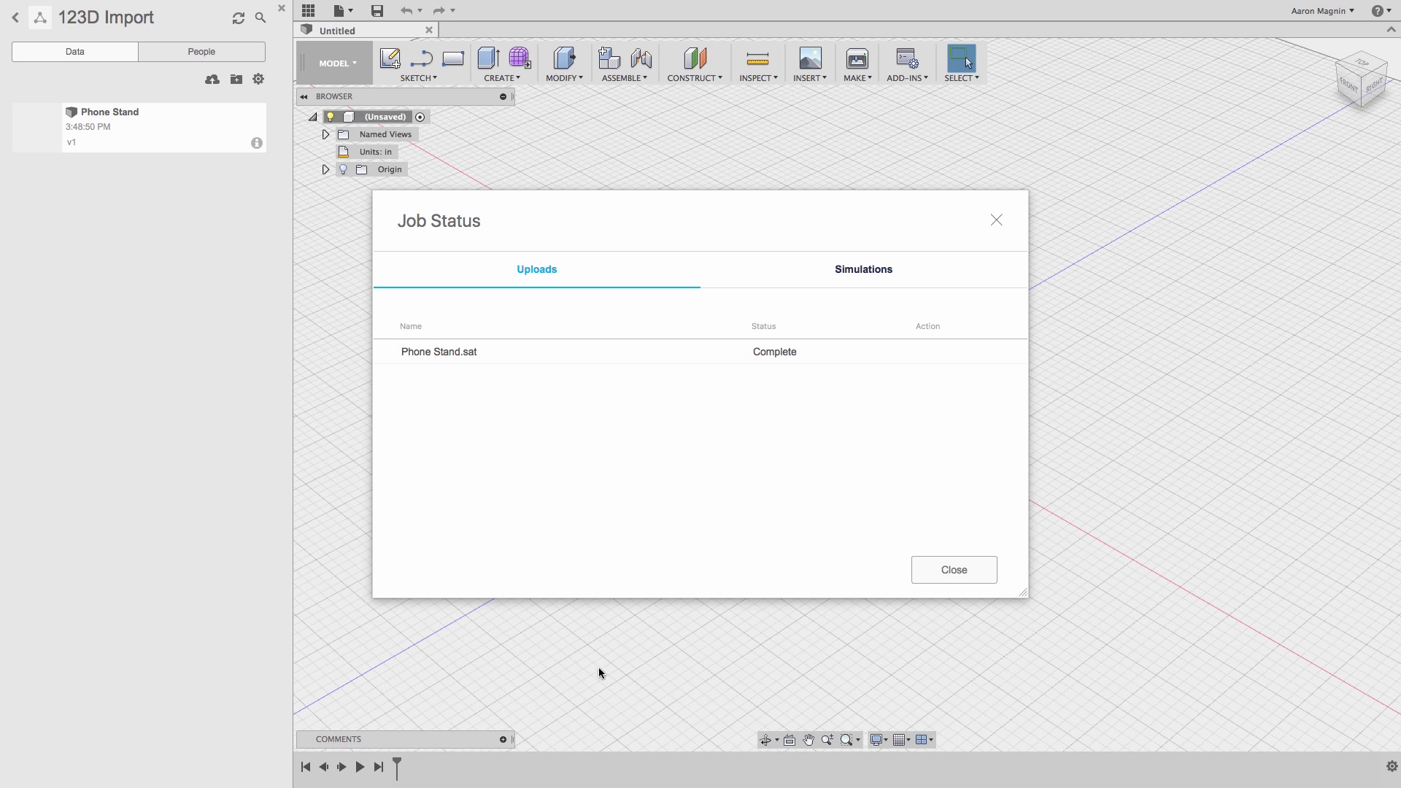
Dismiss the upload status, open Phone Stand v1 from the Data Panel, and hide the panel
left_click(924, 570)
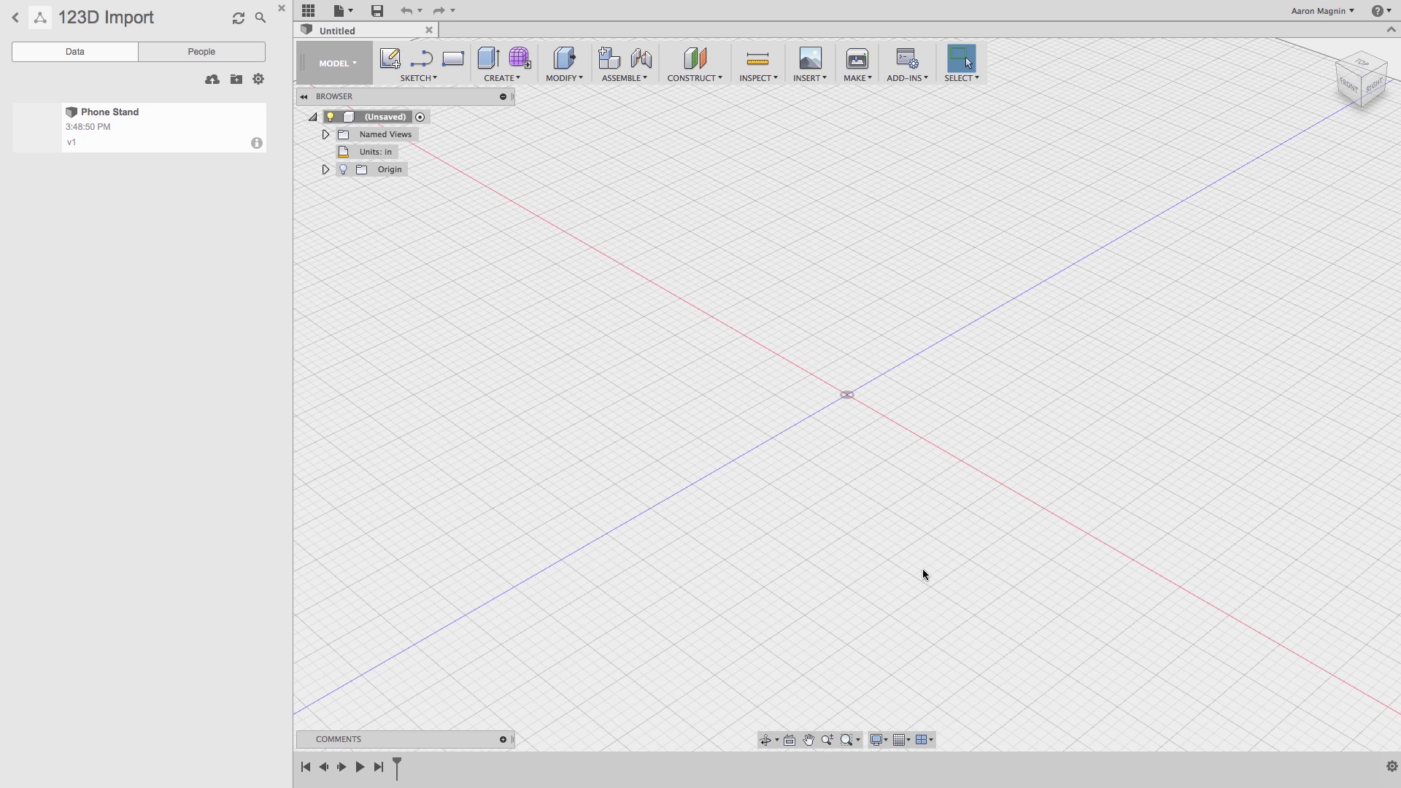
double_click(189, 130)
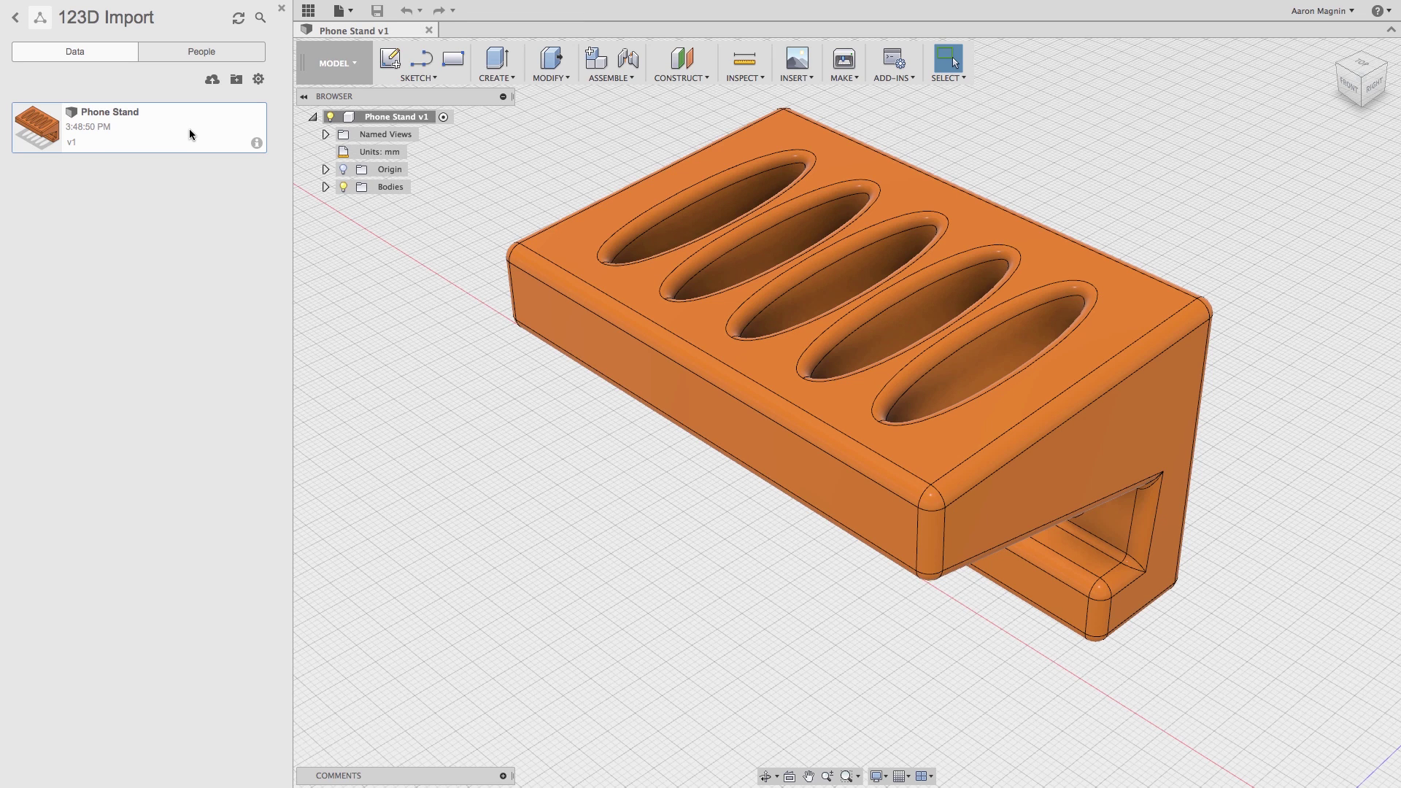
left_click(281, 8)
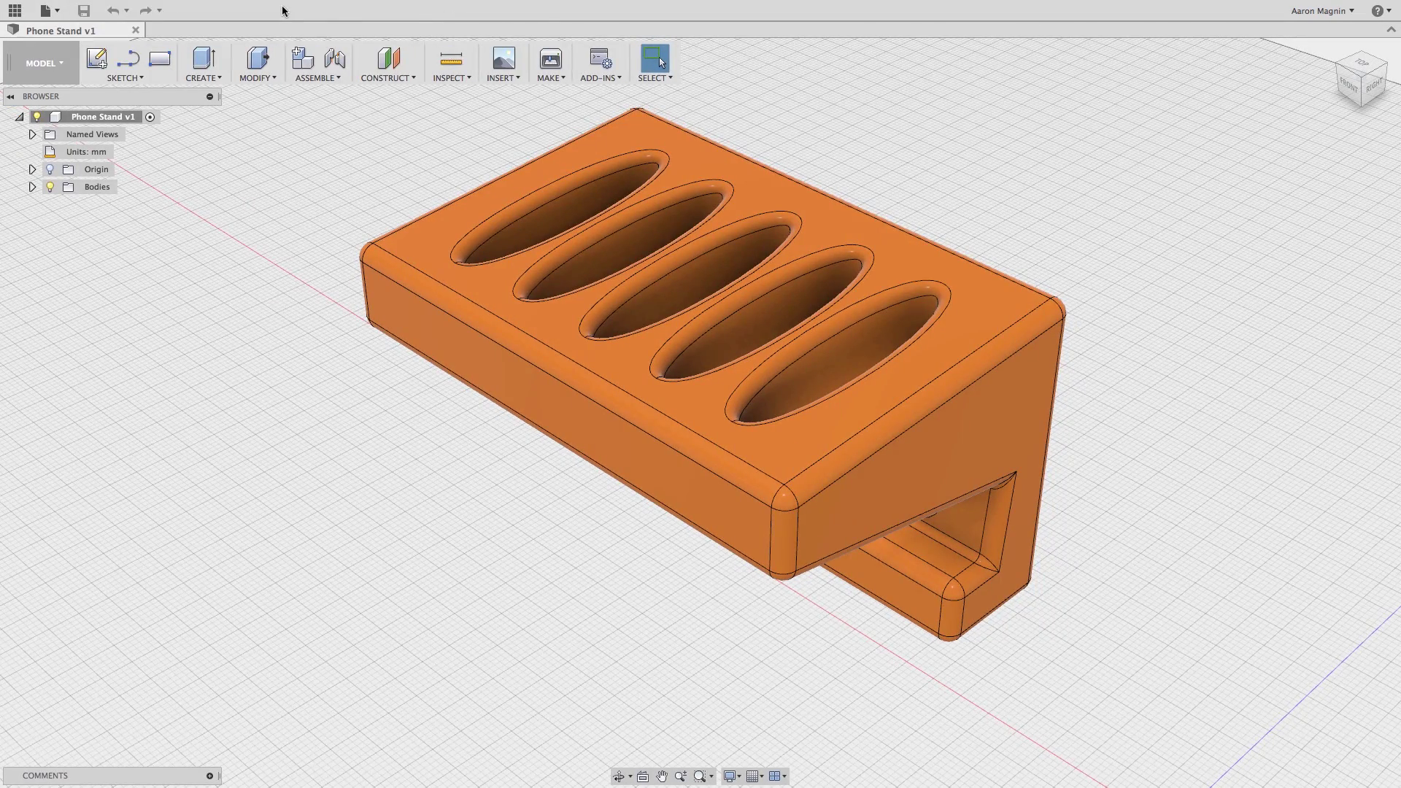
Check the front, right and bottom views, turning the bottom view so the lettering reads horizontally
left_click(1347, 85)
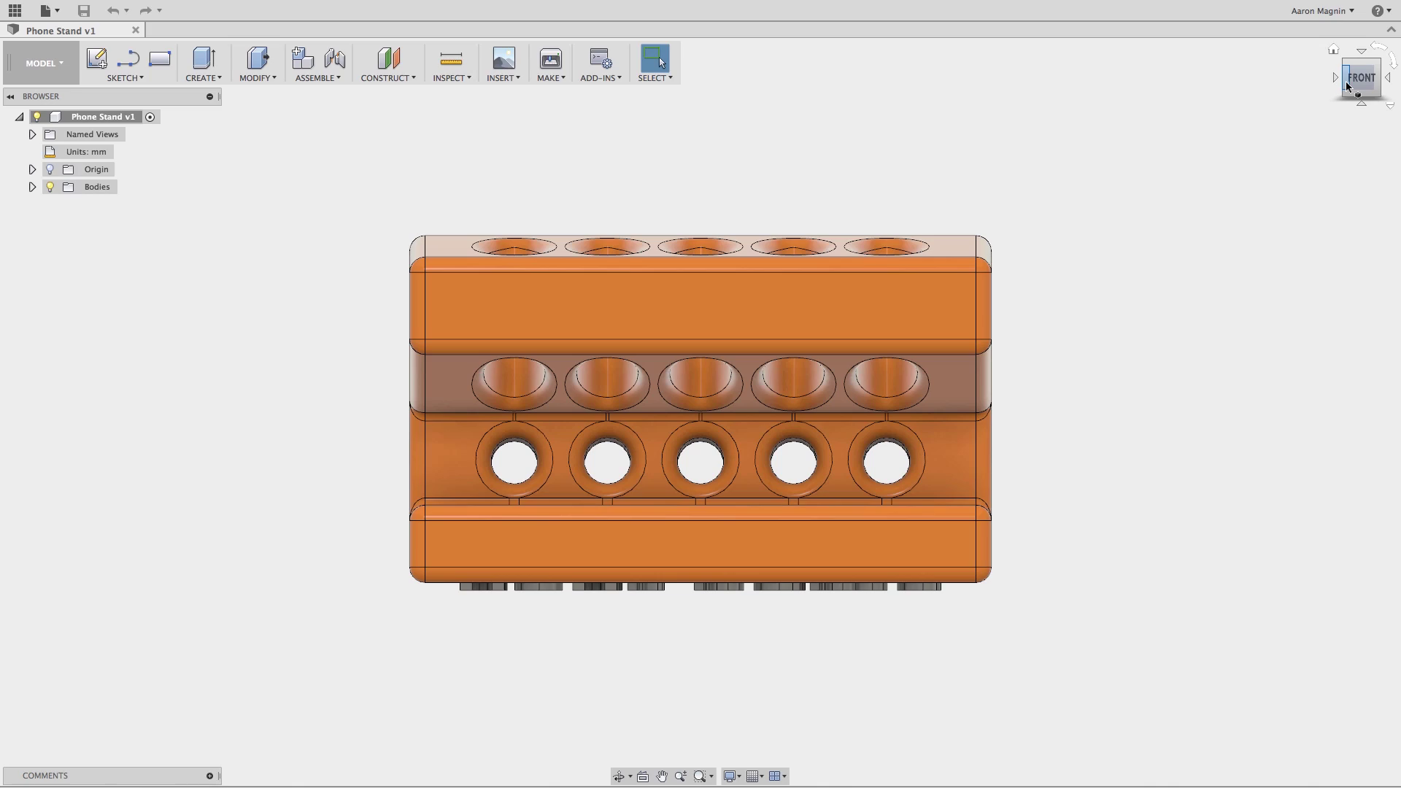
left_click(1390, 80)
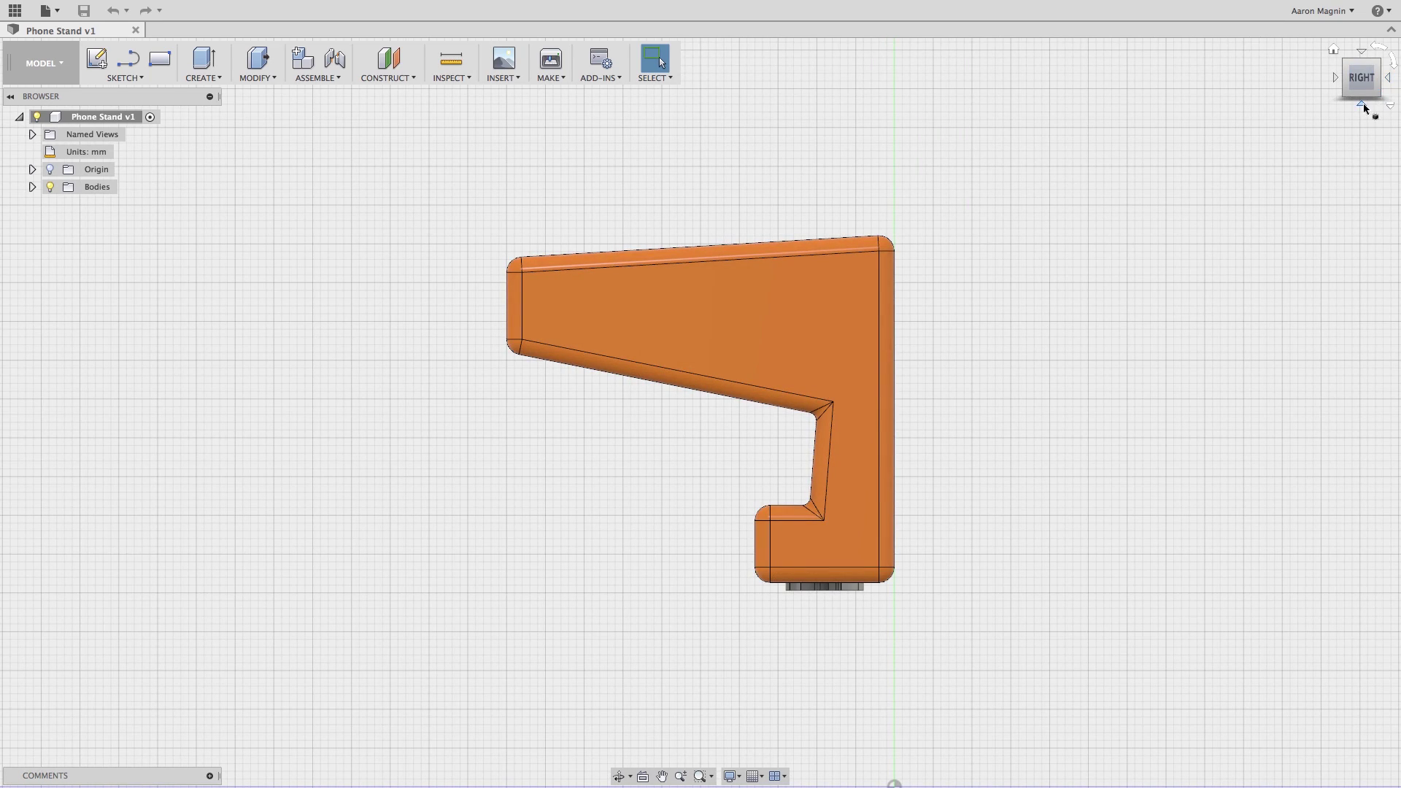
left_click(1364, 106)
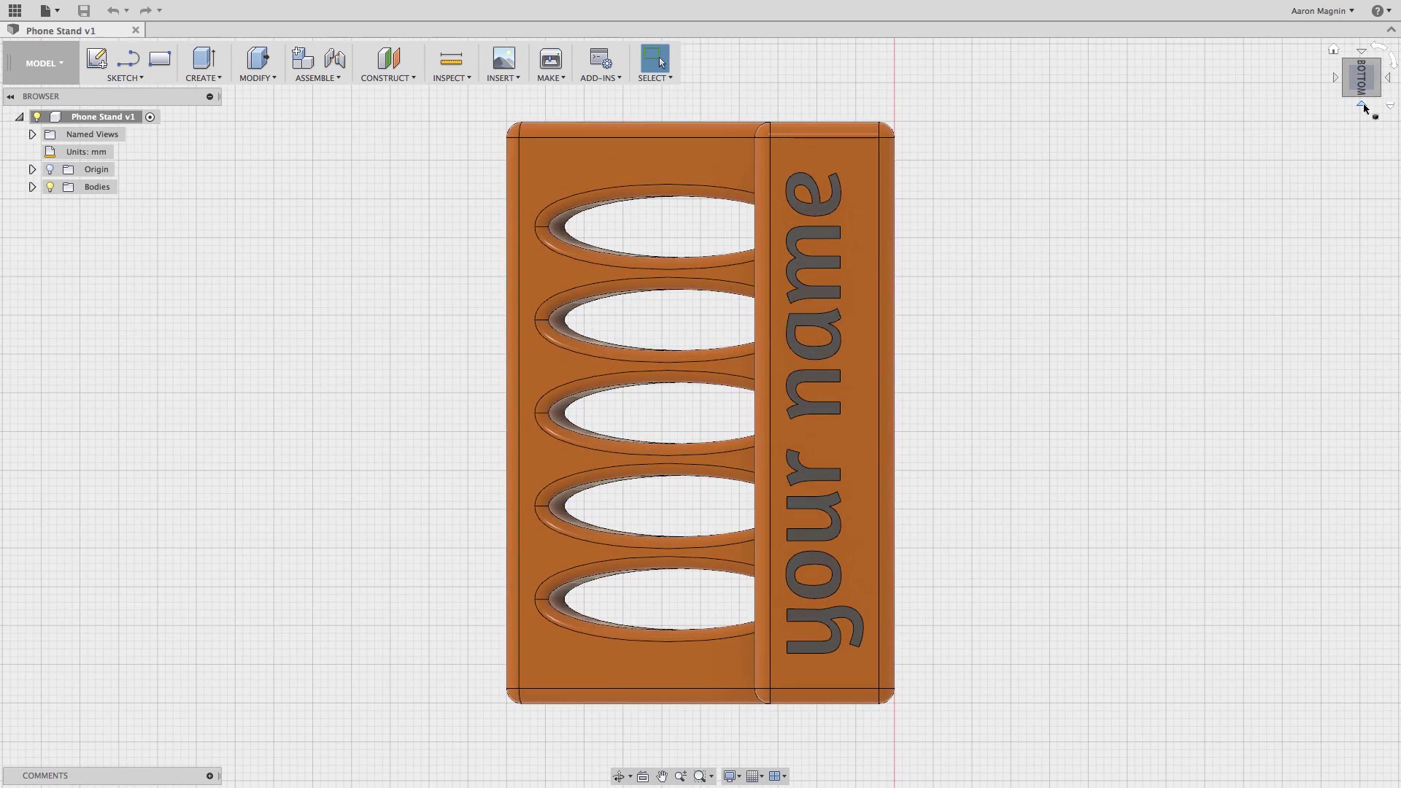
left_click(1393, 71)
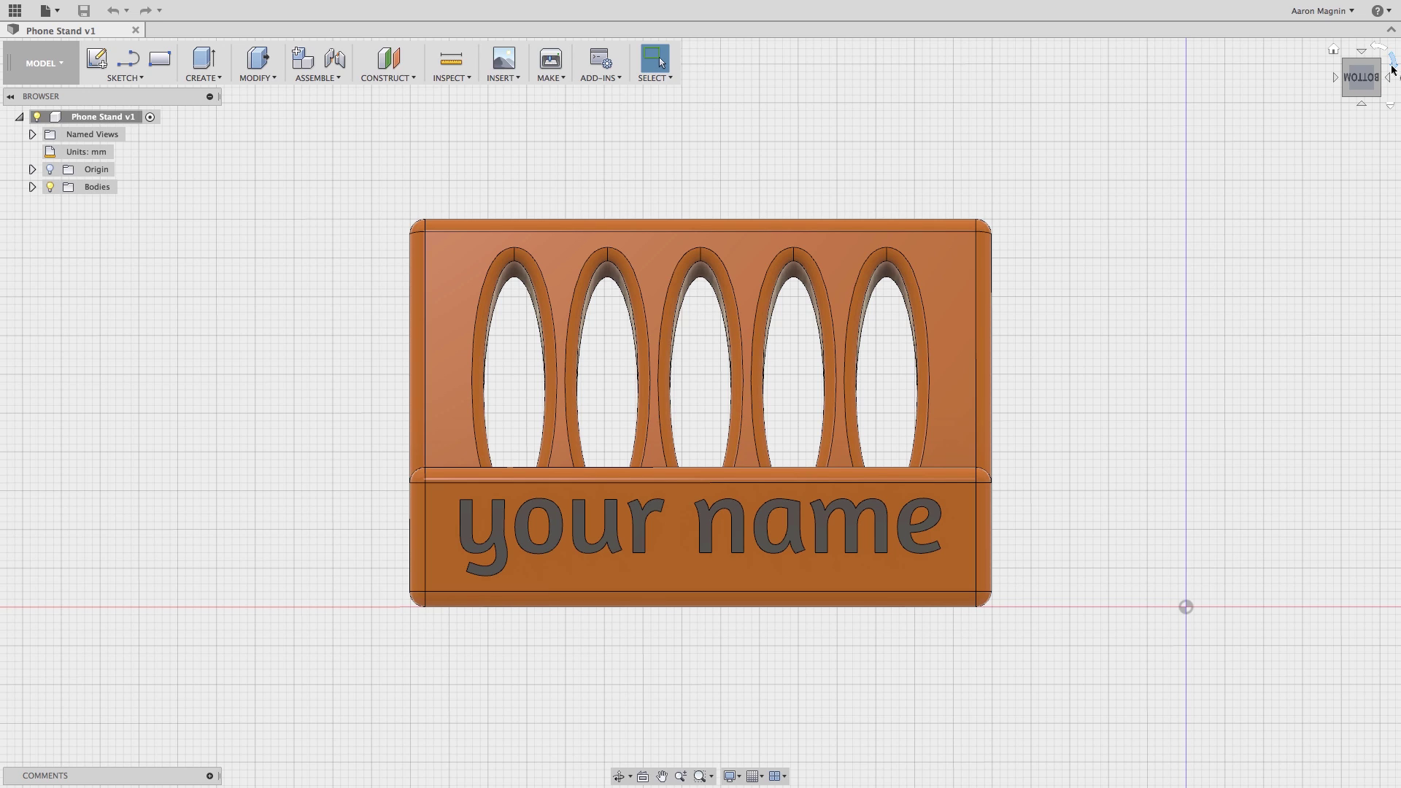
Set the current view as Front, then switch to the top-front-right isometric view
left_click(1335, 49)
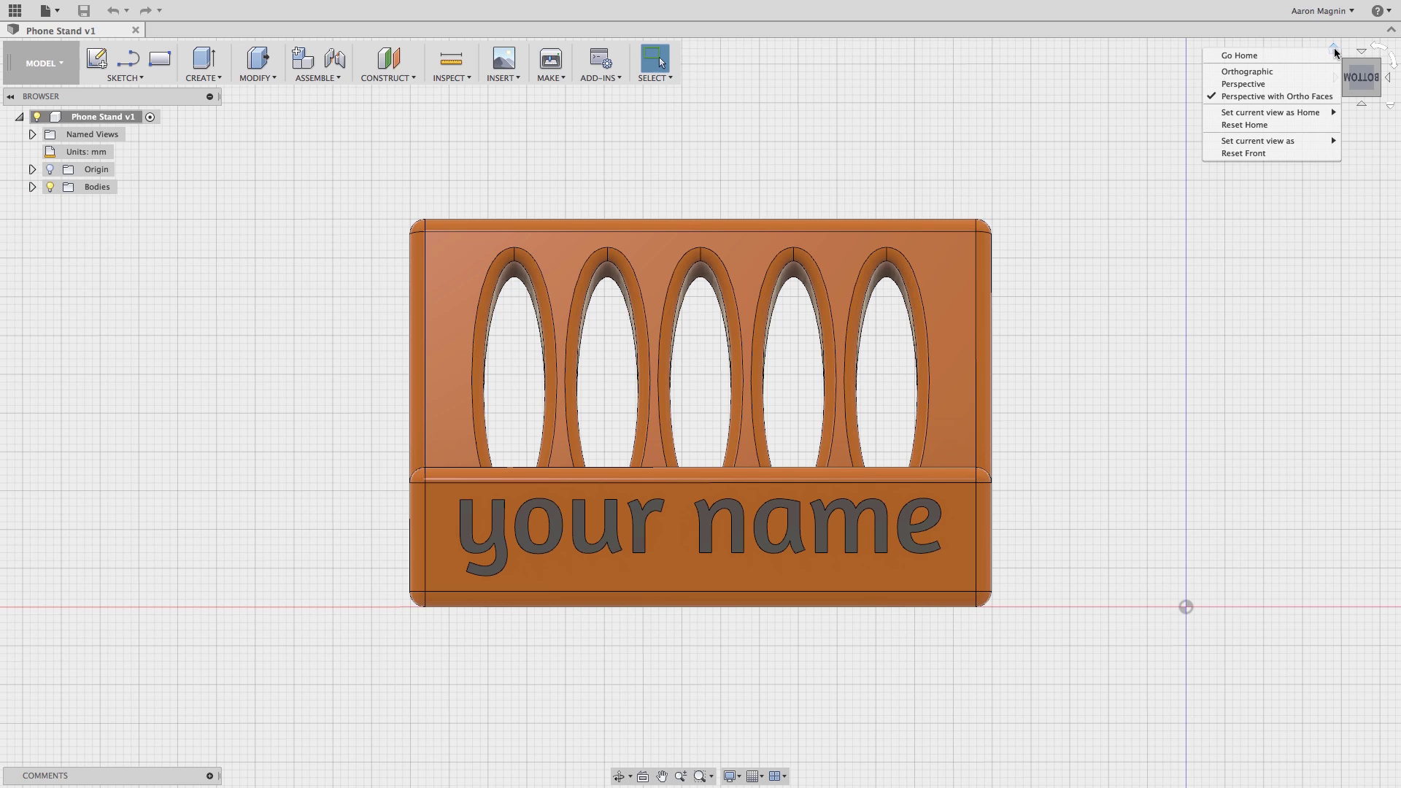
mouse_move(1322, 142)
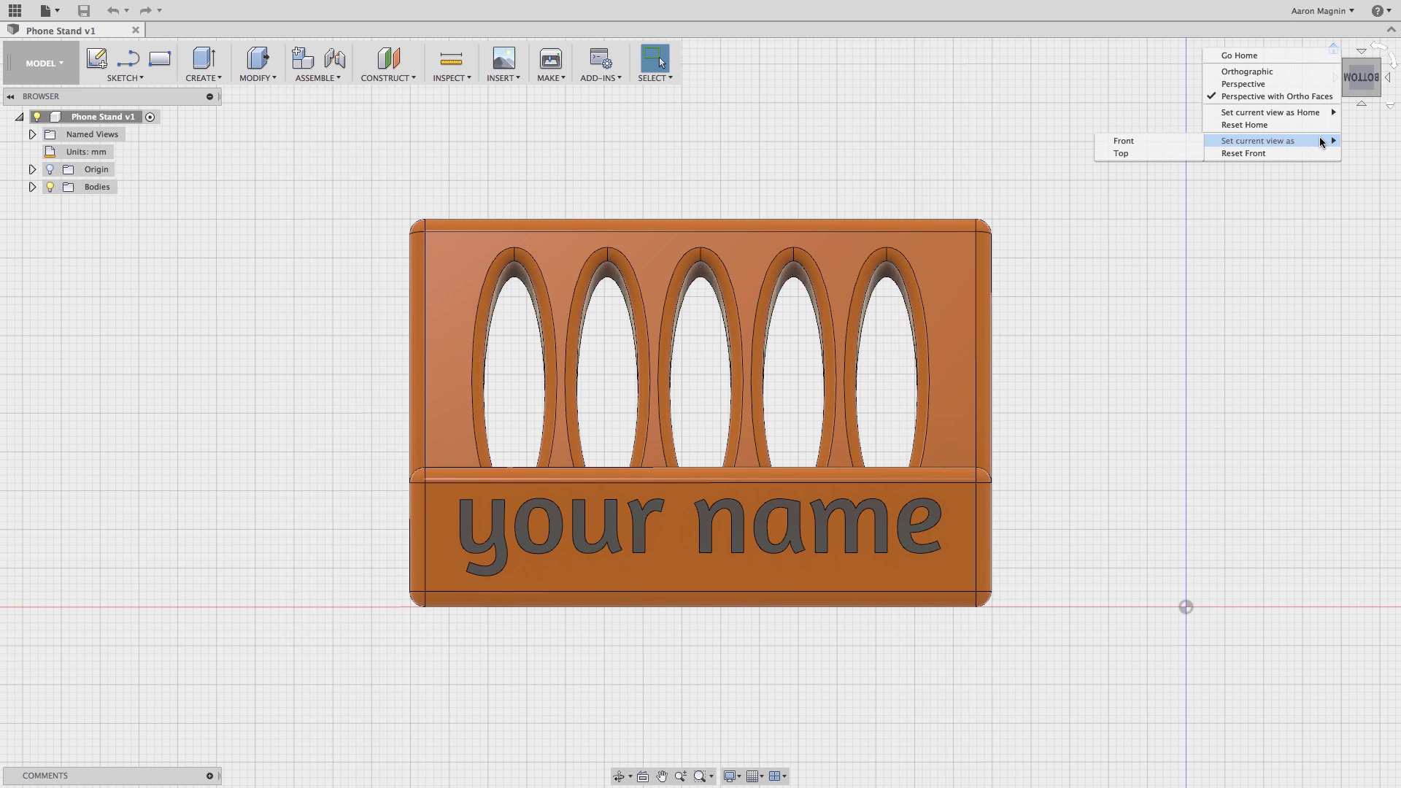
left_click(1183, 144)
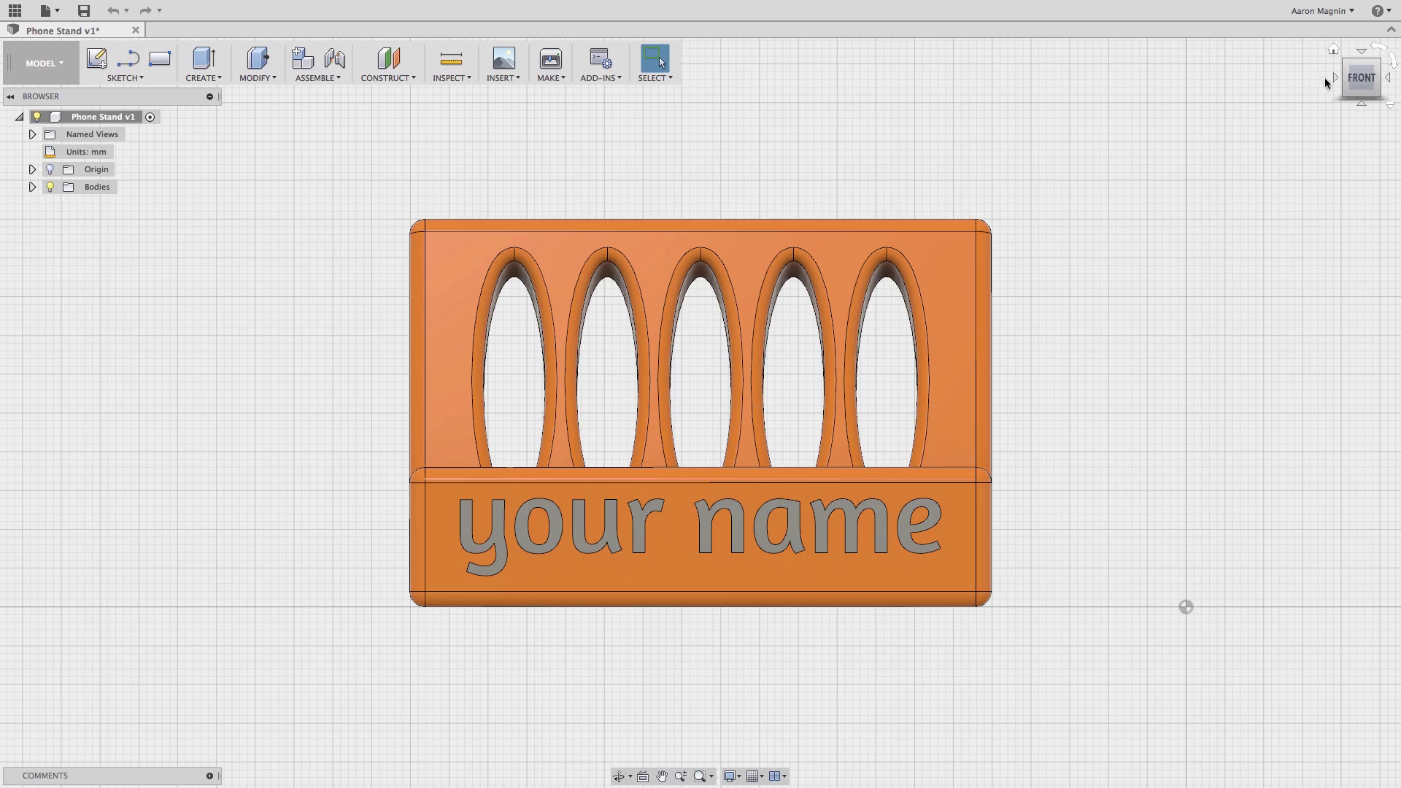
left_click(1380, 62)
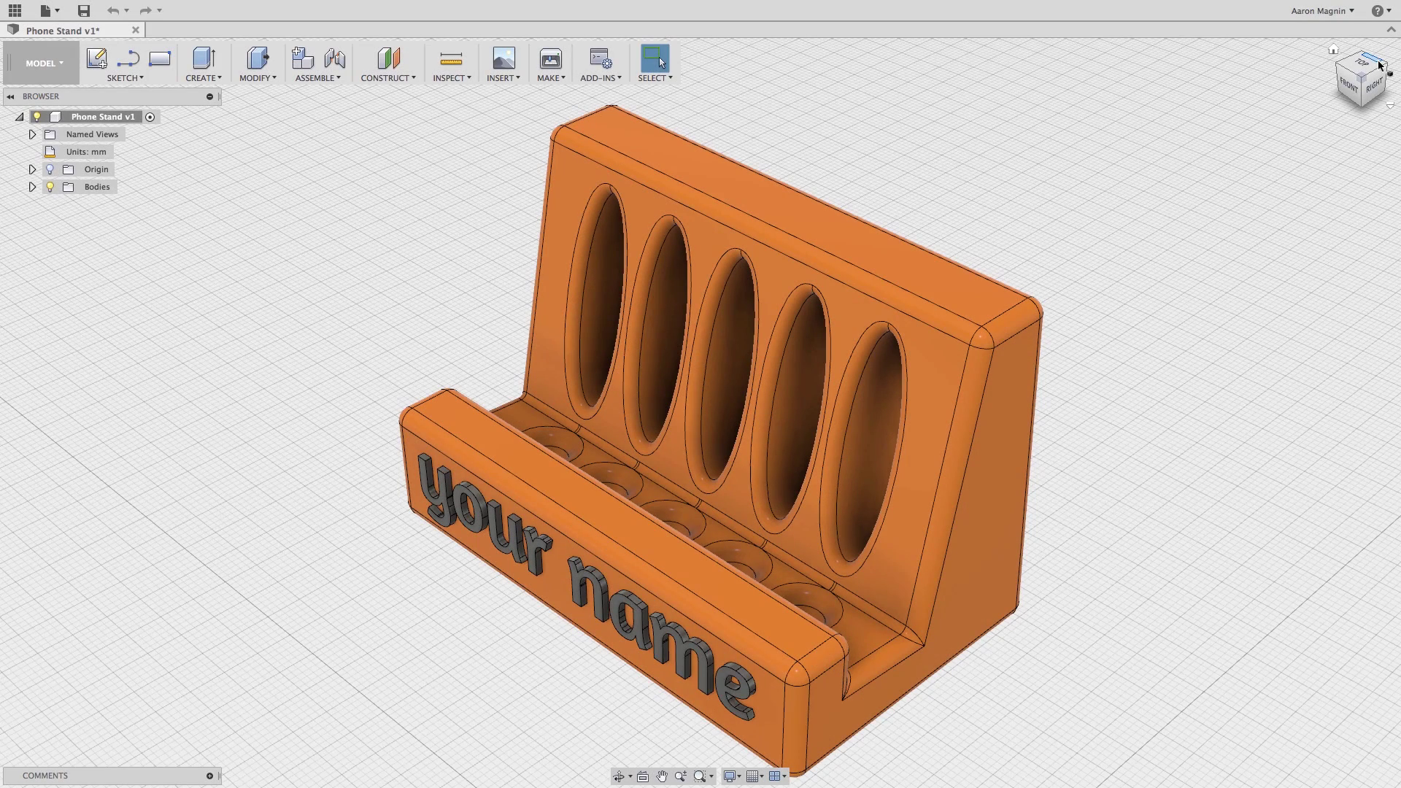
Turn off Layout Grid under Grid and Snaps, leaving Display Settings unchanged
left_click(753, 777)
left_click(758, 646)
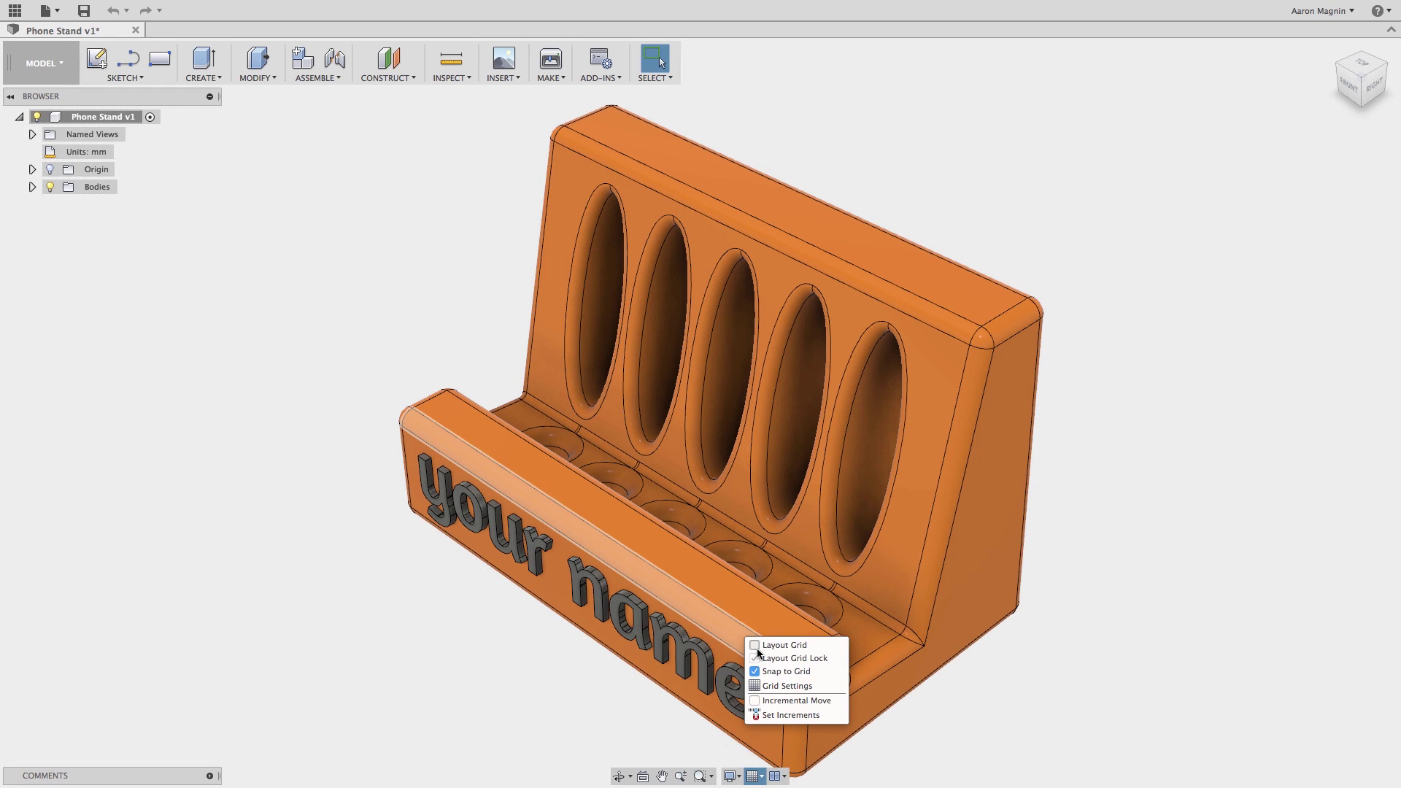
left_click(732, 776)
mouse_move(759, 651)
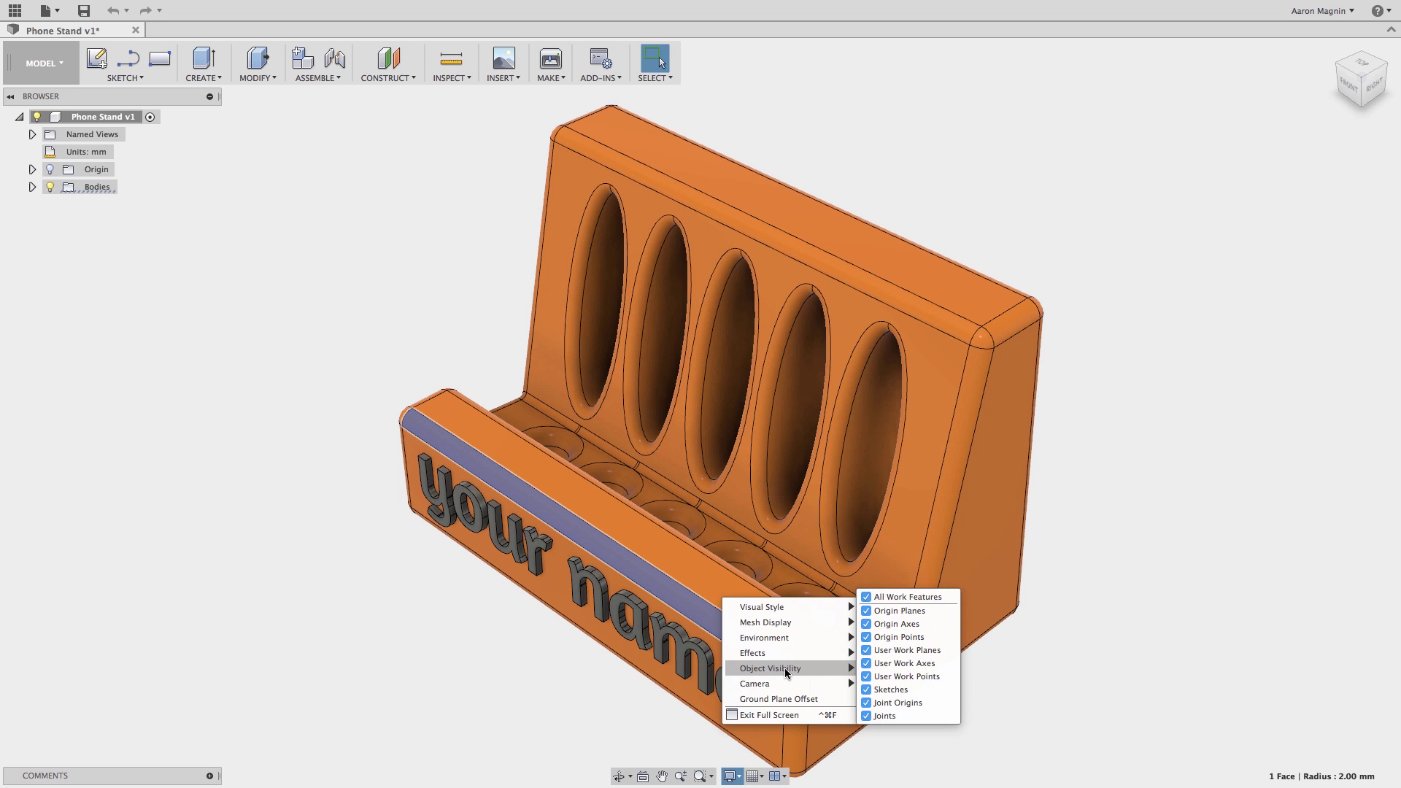
mouse_move(783, 686)
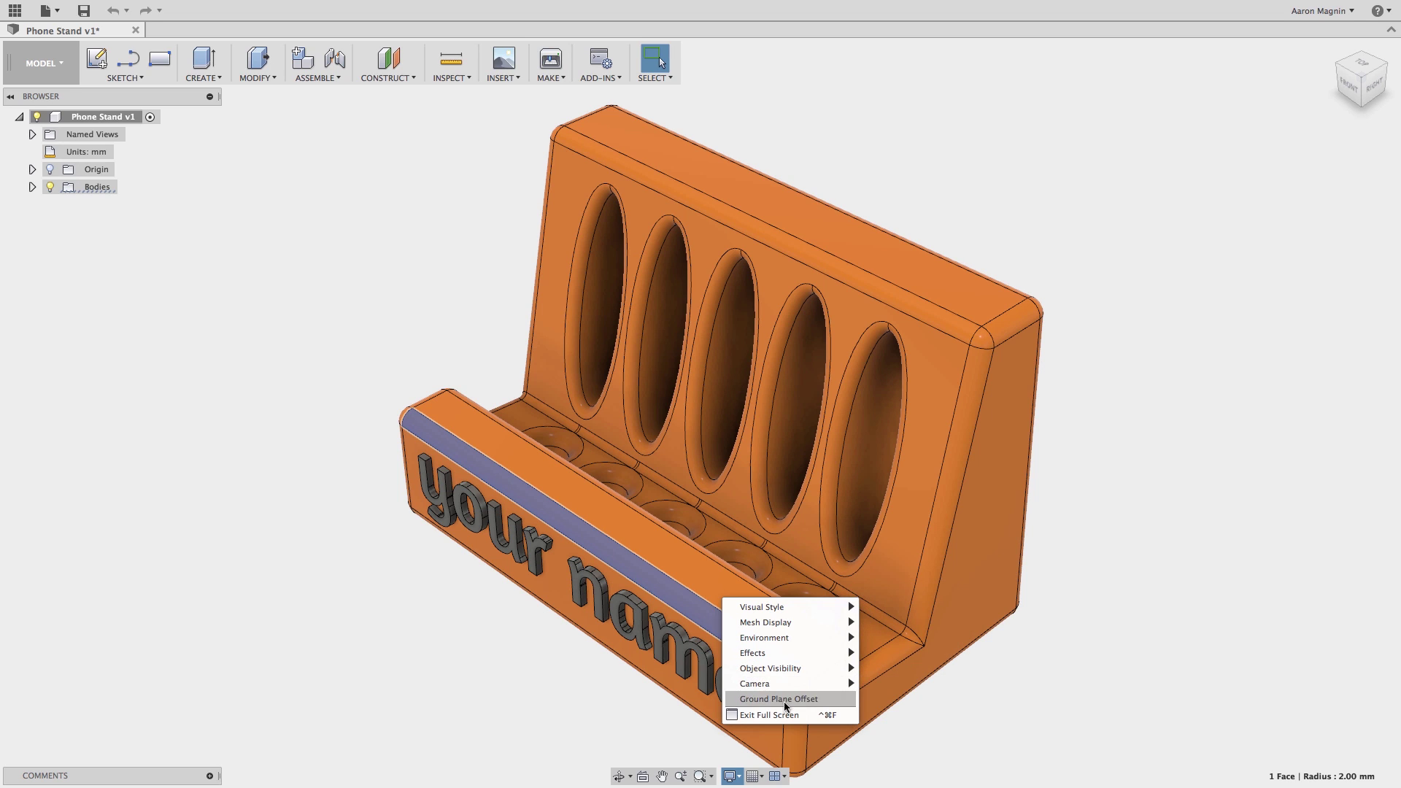
left_click(715, 747)
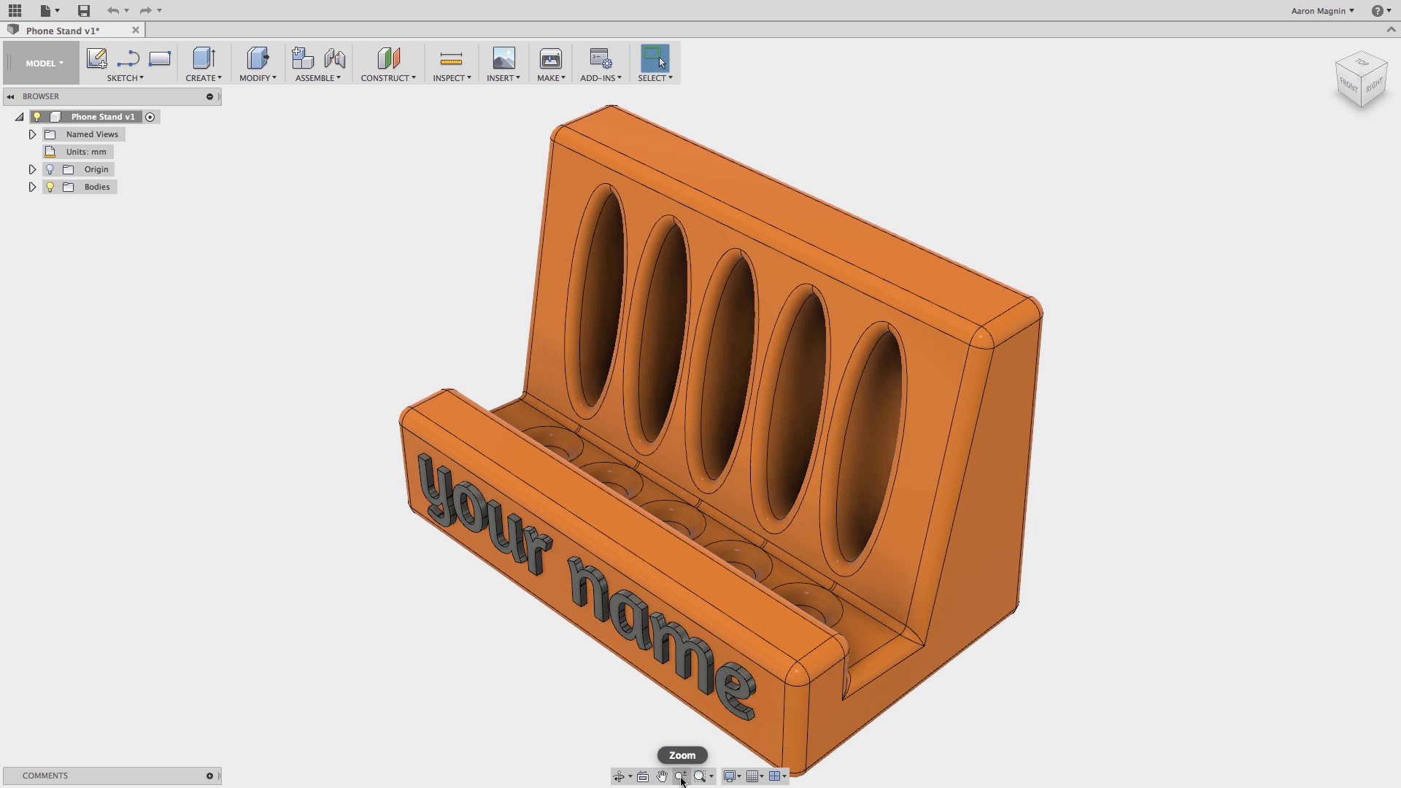
left_click(642, 777)
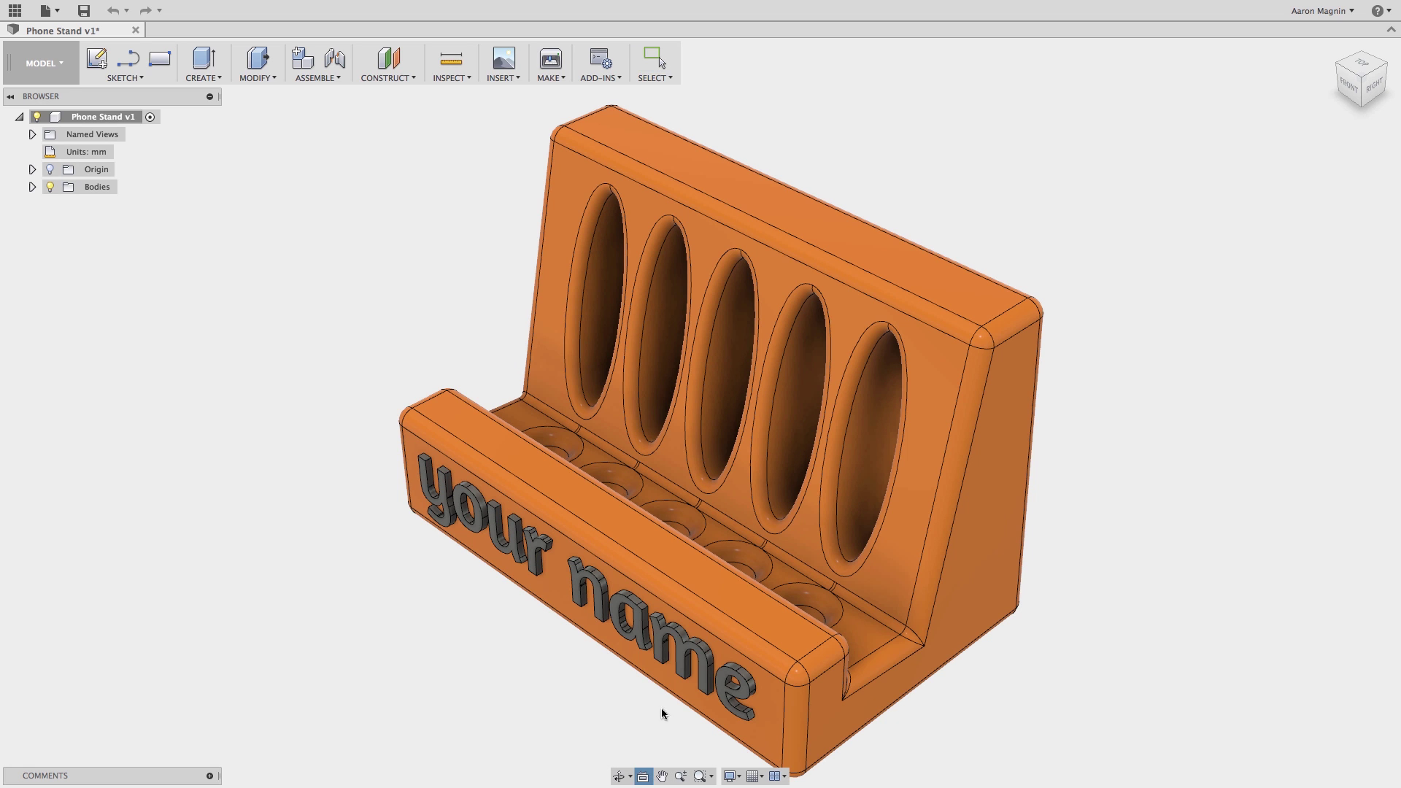
View the 'your name' lettered face head-on, then zoom out and orbit to an angled view
left_click(657, 671)
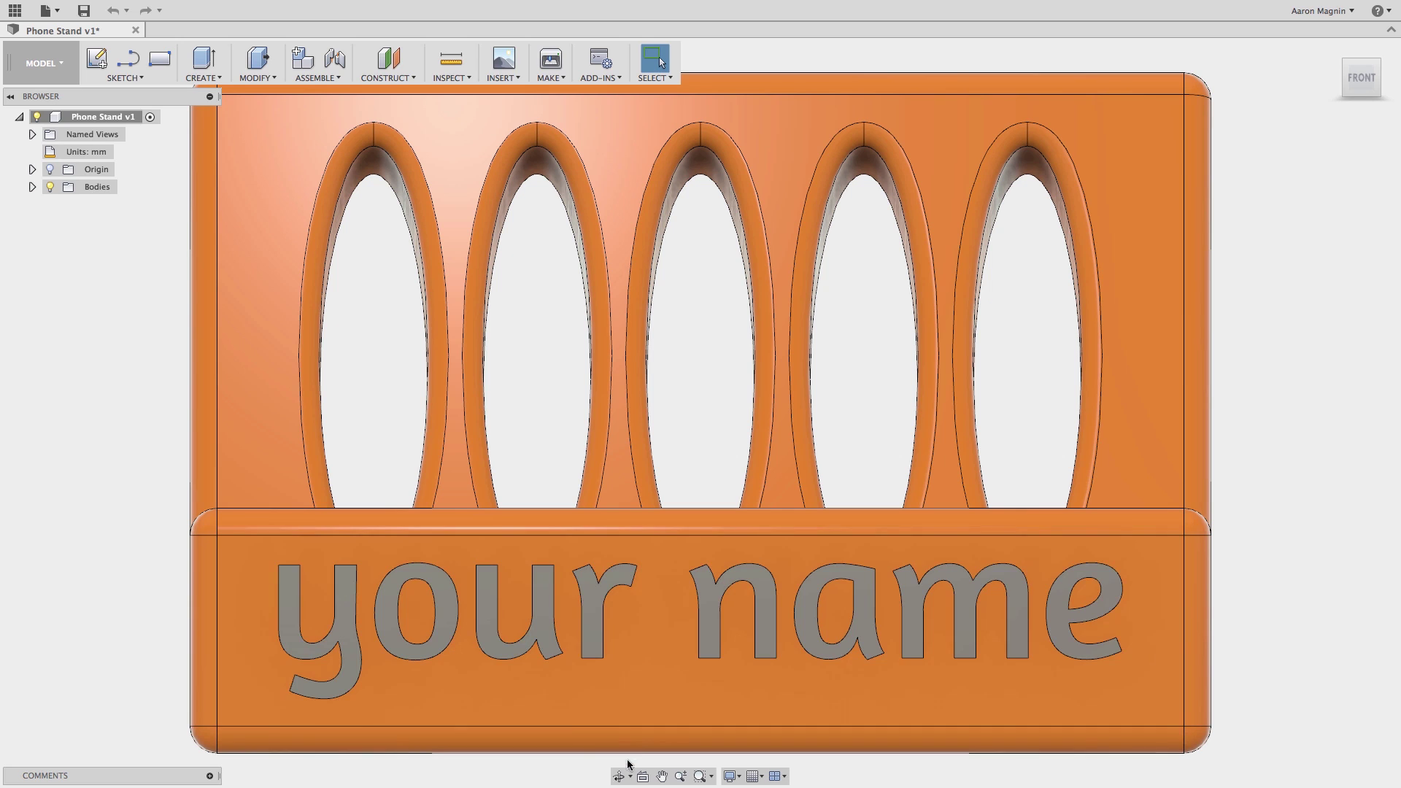
left_click(622, 777)
scroll(641, 720, "down", 5)
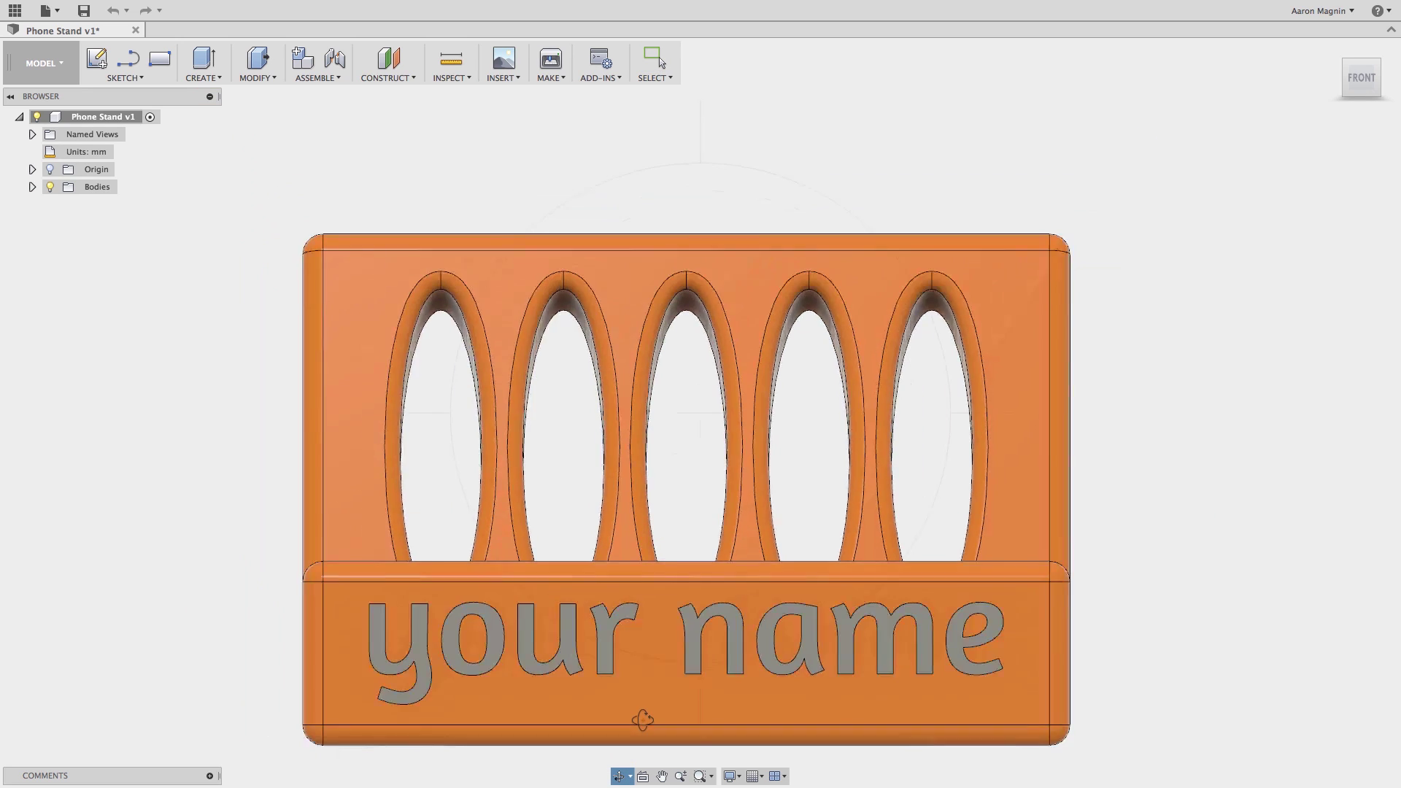
middle_click_drag(667, 675, 759, 606)
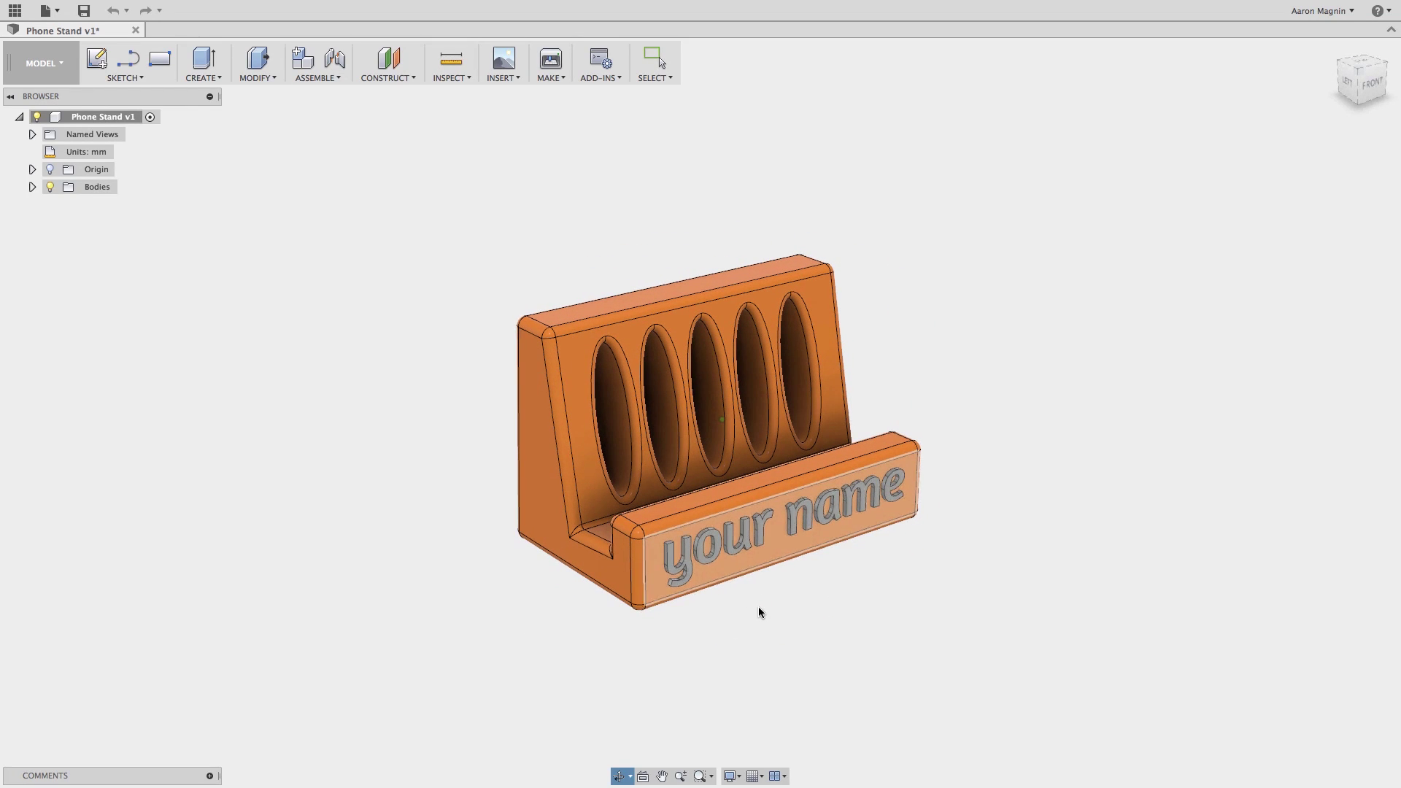
Browse the toolbar menus in turn: Sketch, Create, Modify, Assemble, Construct, Inspect, Insert, Make, Add-Ins, Select
left_click(134, 80)
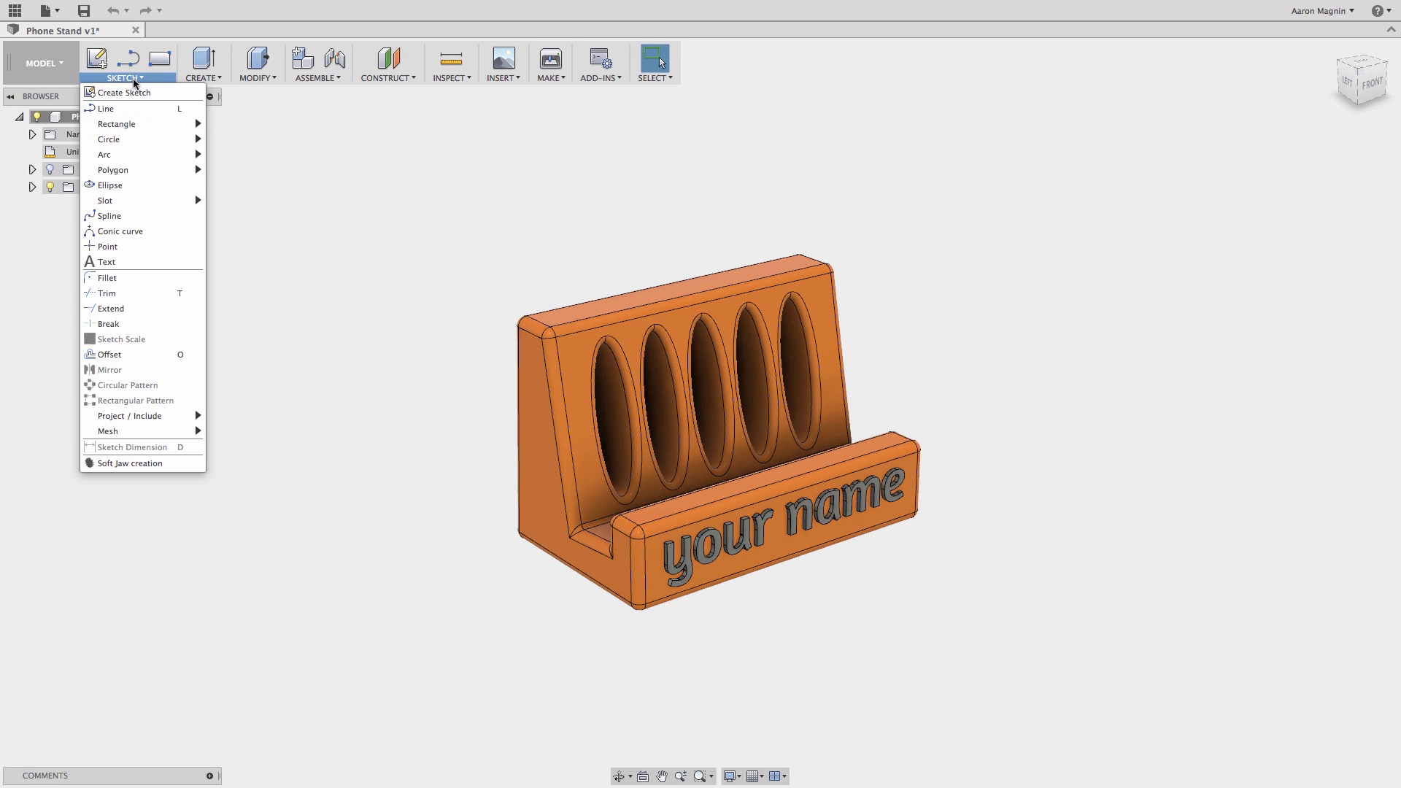
left_click(206, 78)
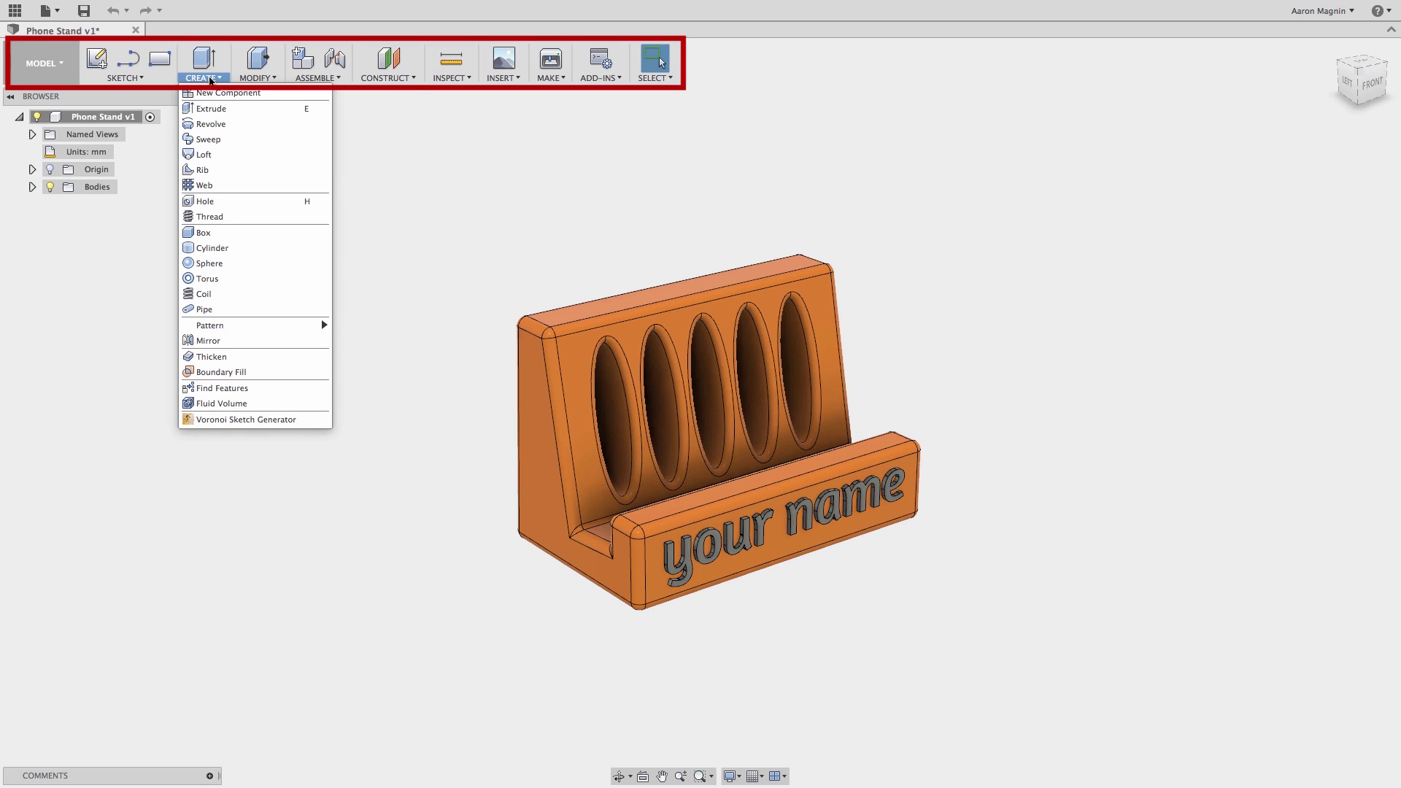
left_click(256, 78)
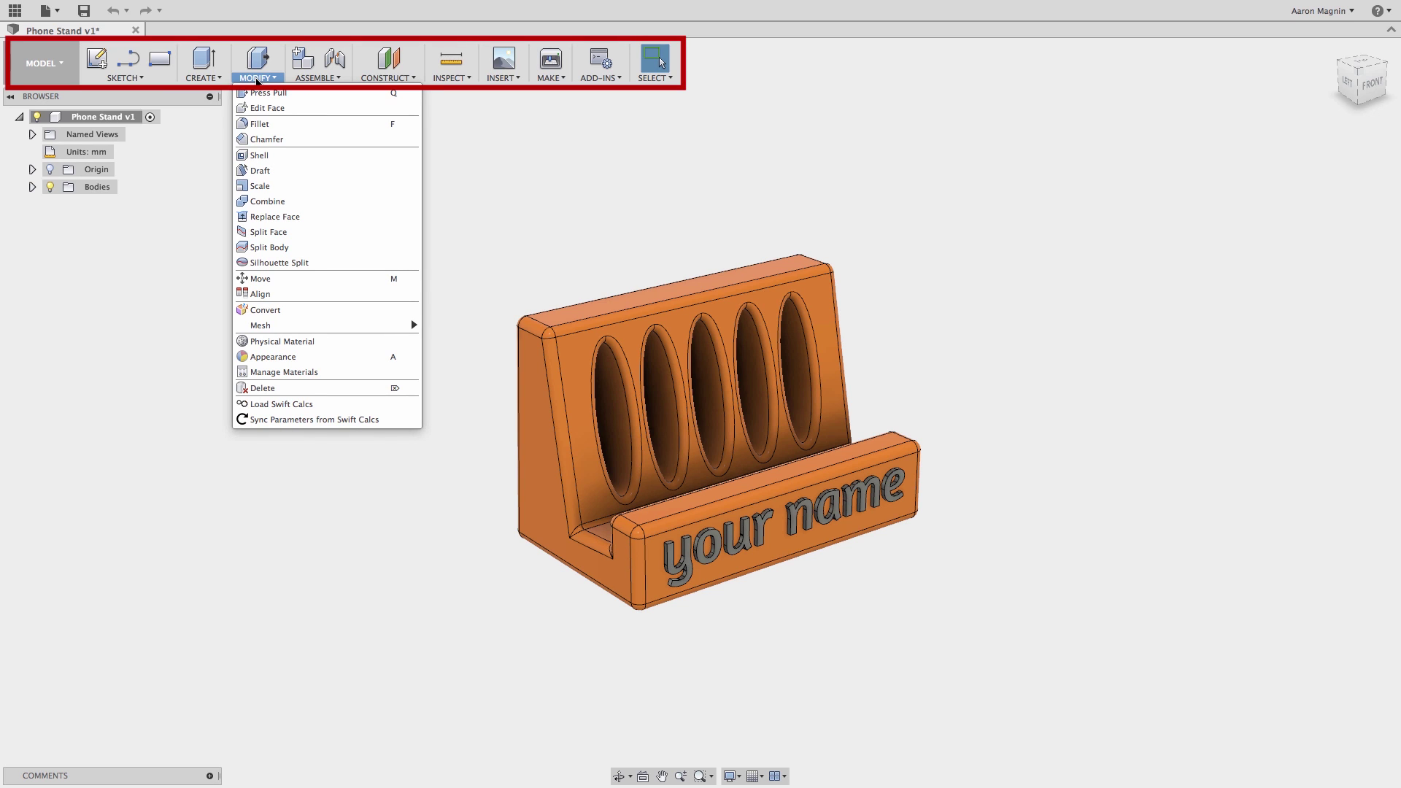
left_click(318, 78)
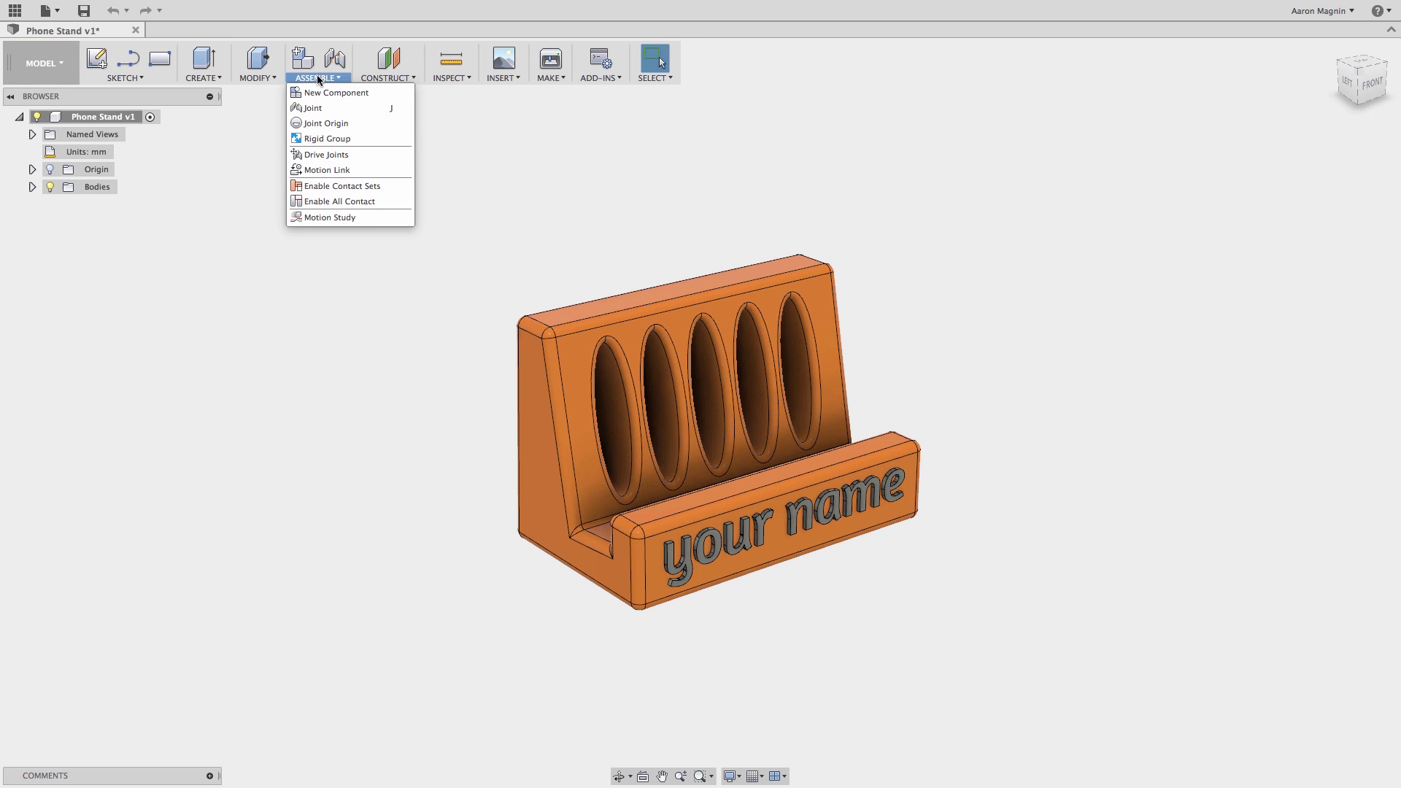
left_click(388, 77)
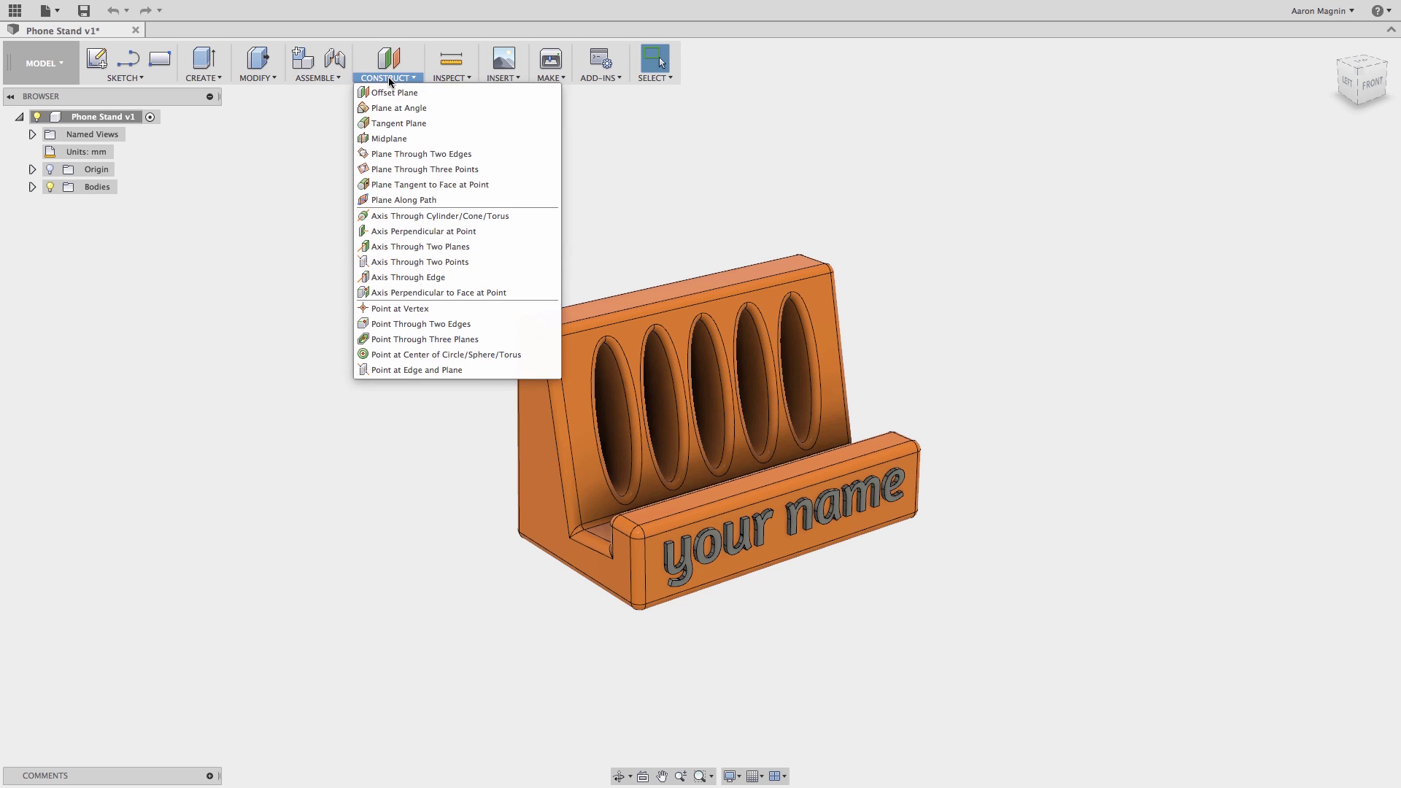
left_click(456, 78)
left_click(503, 77)
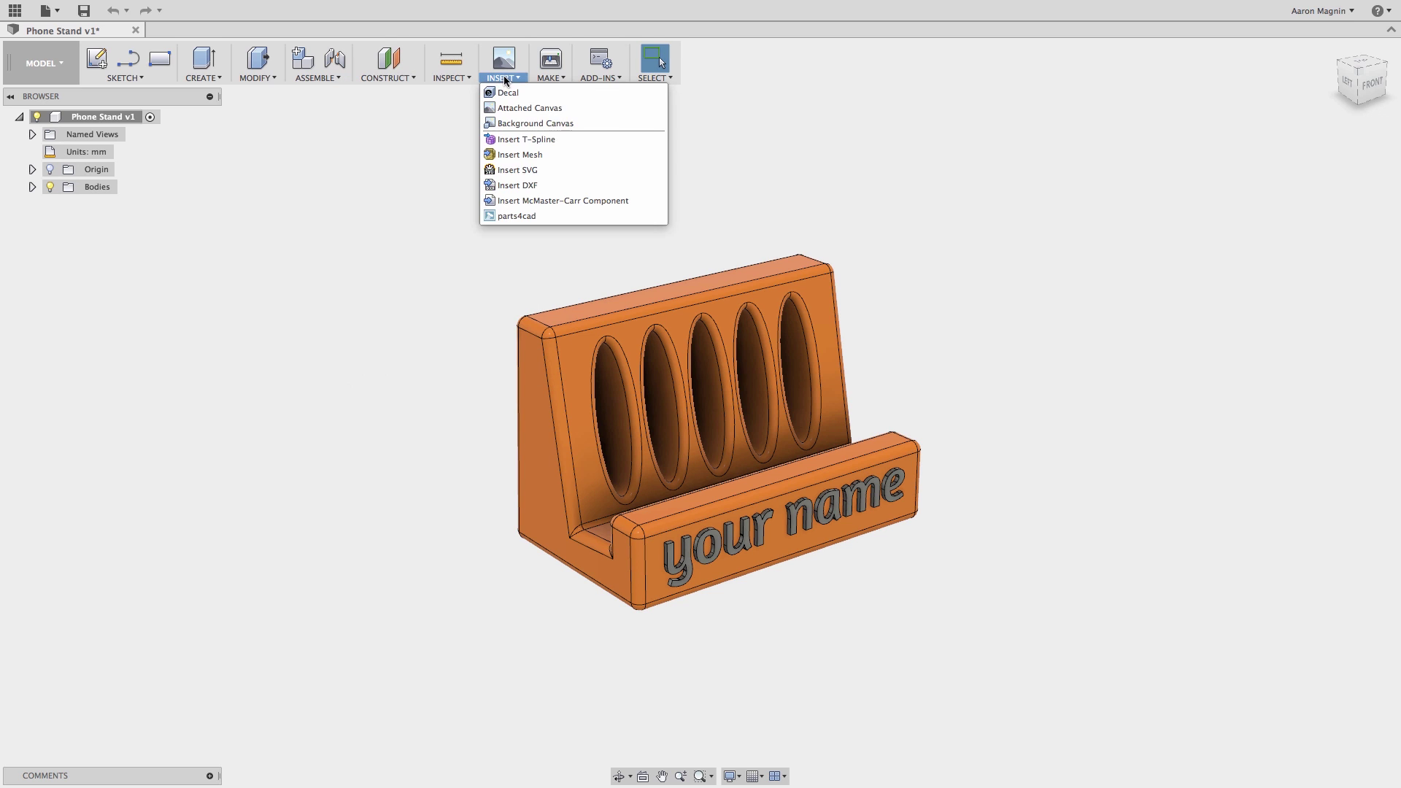
left_click(558, 79)
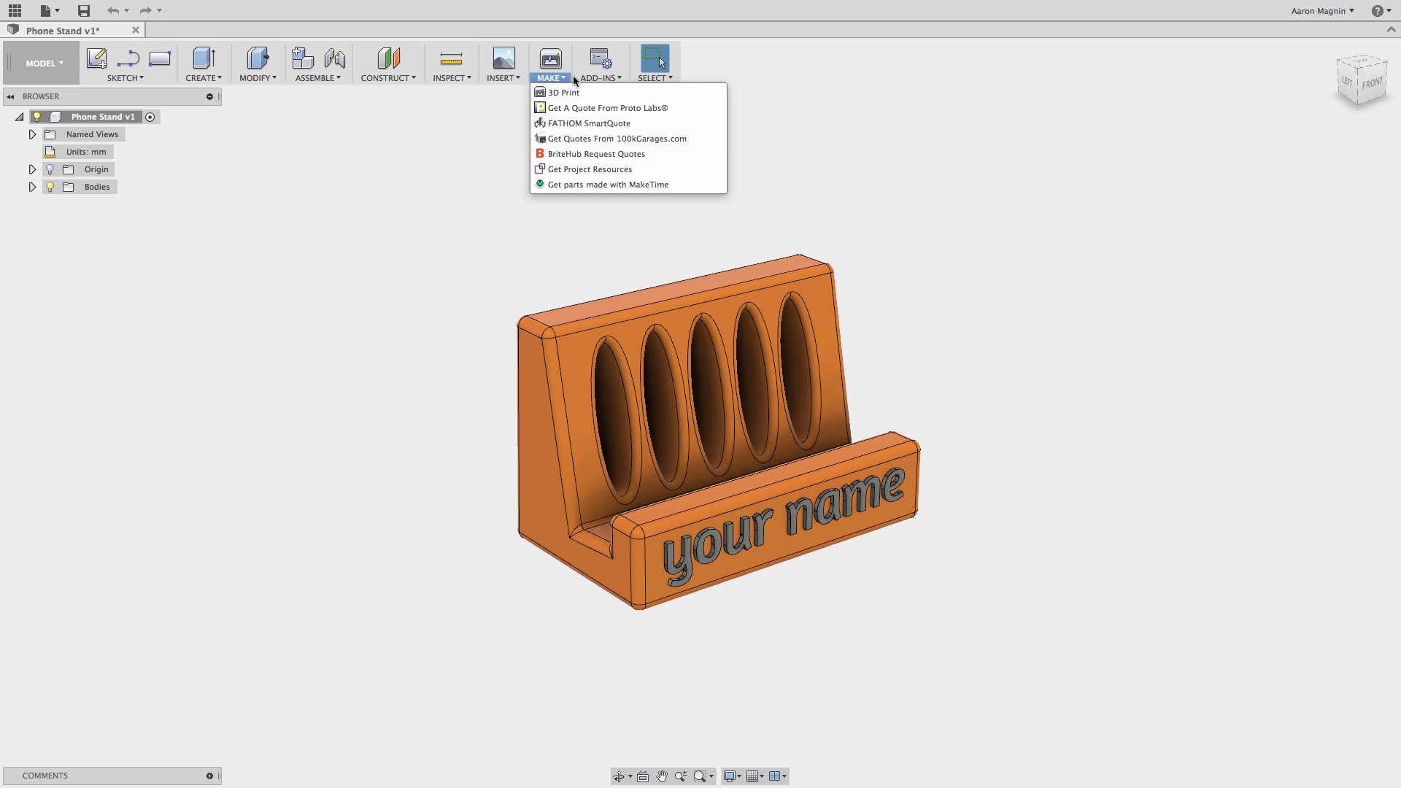
left_click(599, 78)
left_click(654, 78)
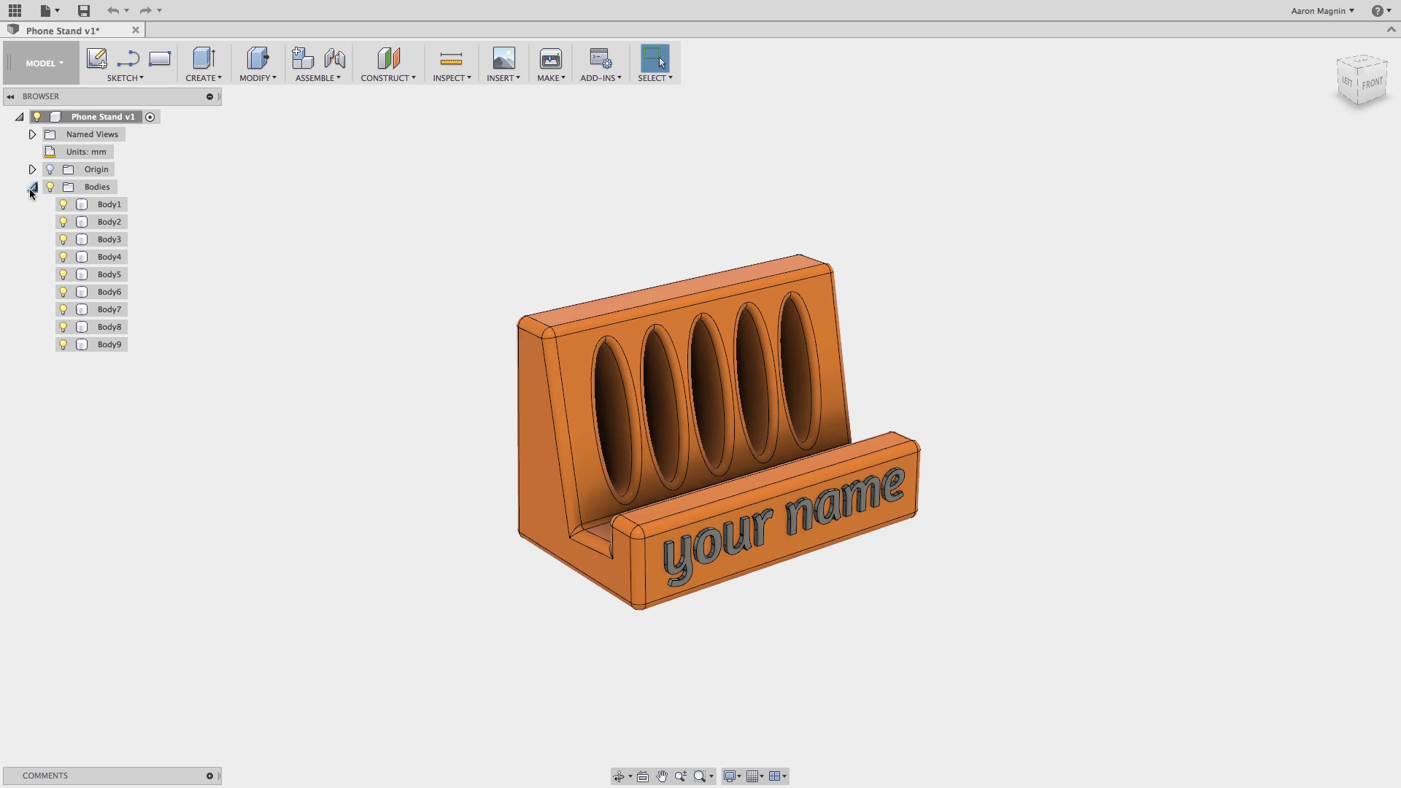
Highlight Body1–Body4 to identify them, then enable Capture Design History on the Phone Stand v1 root
left_click(102, 205)
left_click(108, 222)
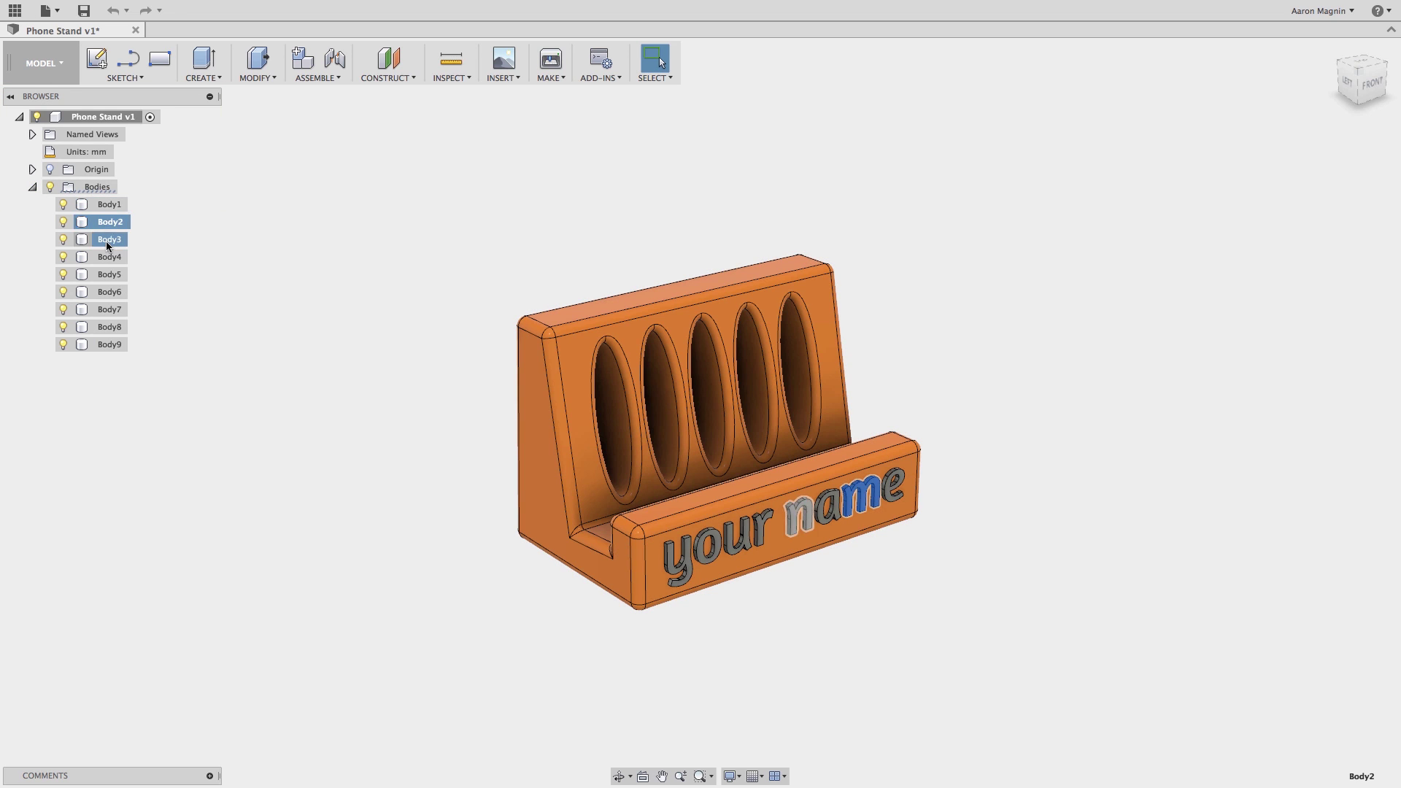
left_click(108, 239)
left_click(108, 257)
left_click(191, 281)
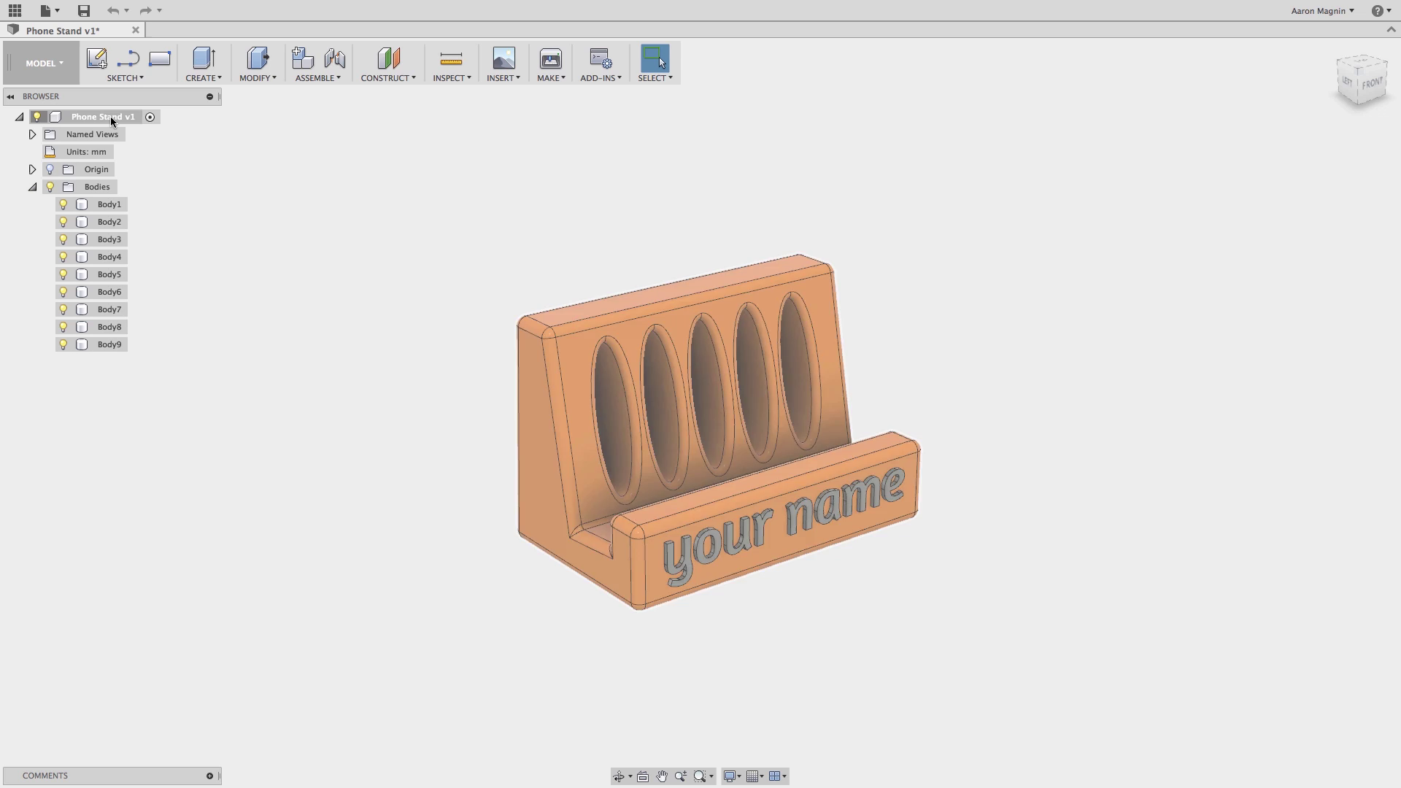
right_click(110, 117)
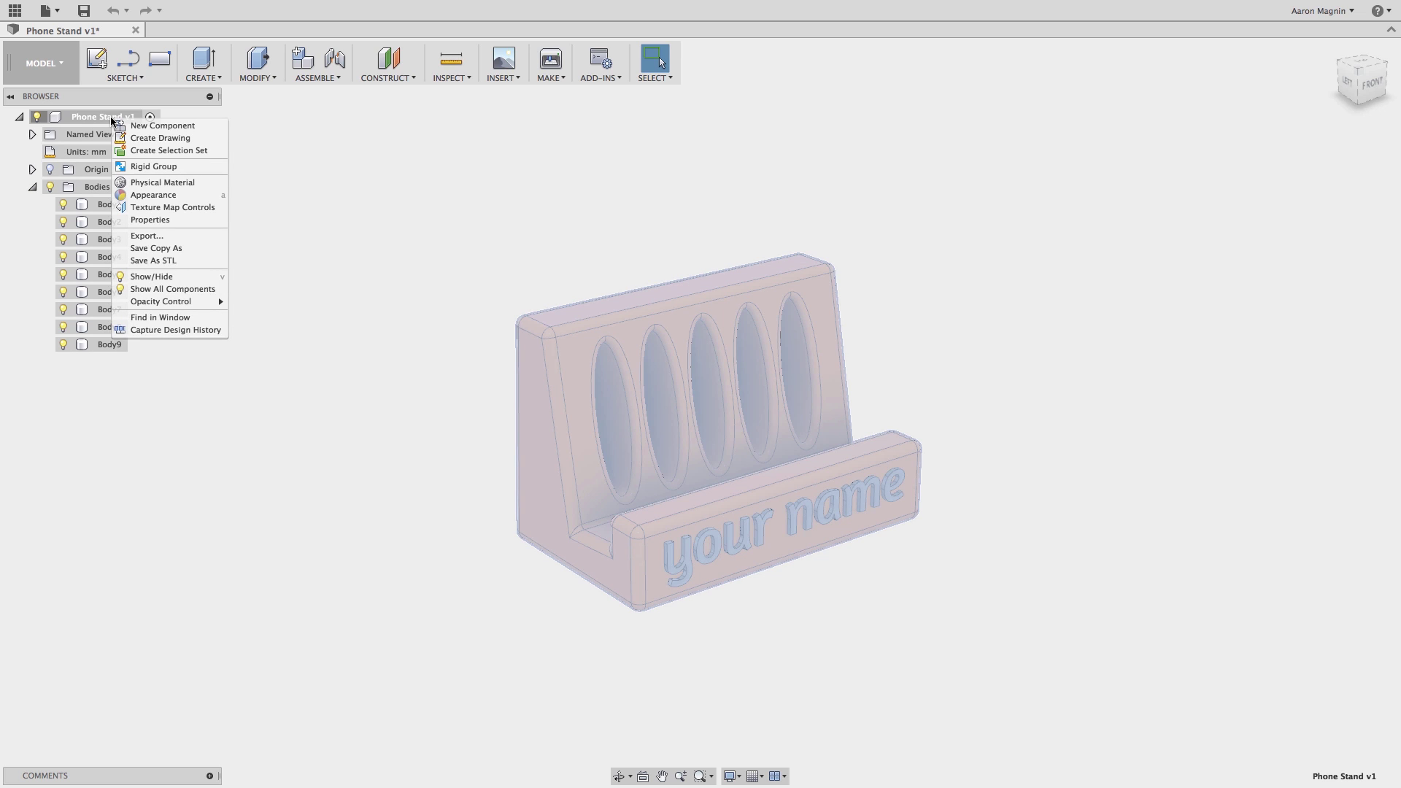
left_click(154, 330)
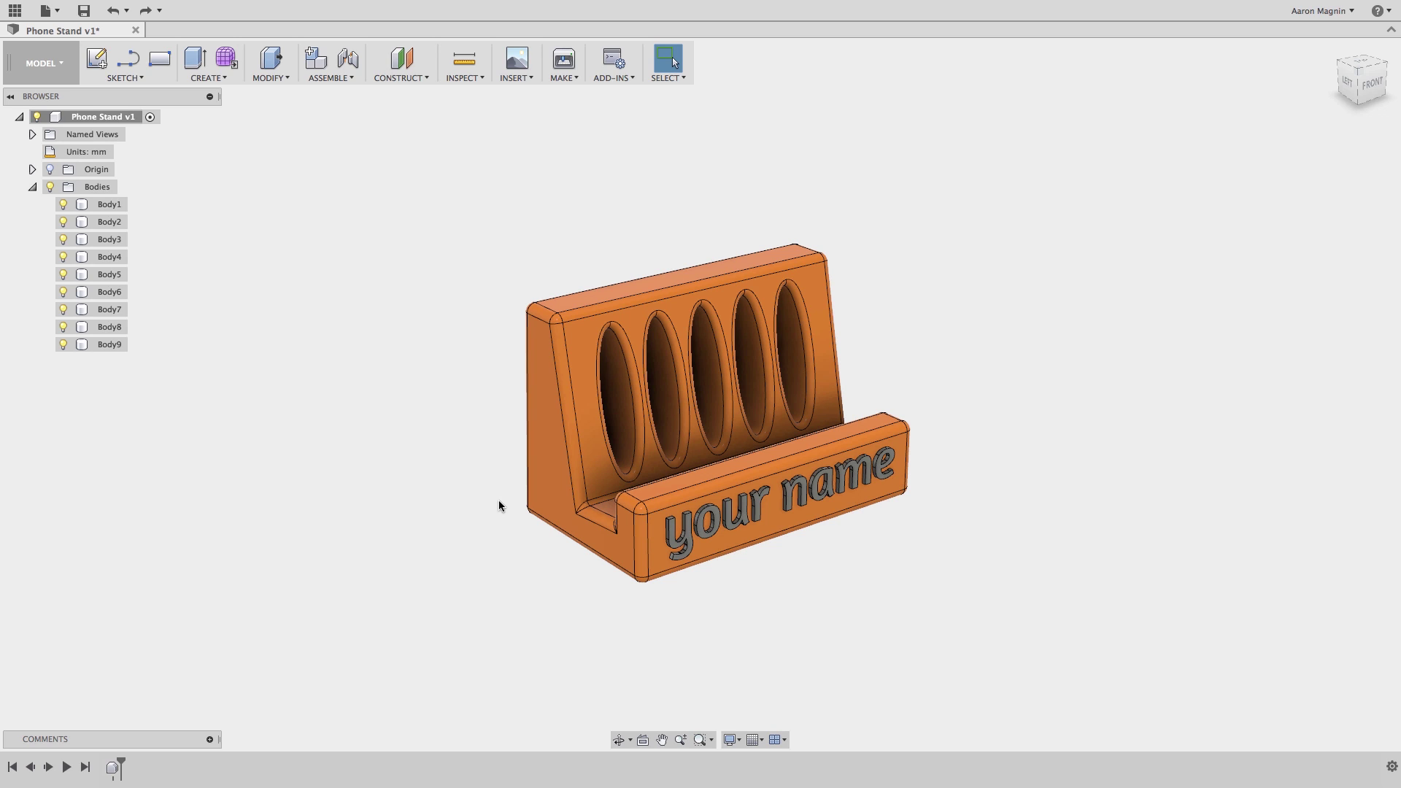
Add a hole on the stand's side face, 6.705 mm diameter and 91.538 mm deep
key("h")
left_click(546, 480)
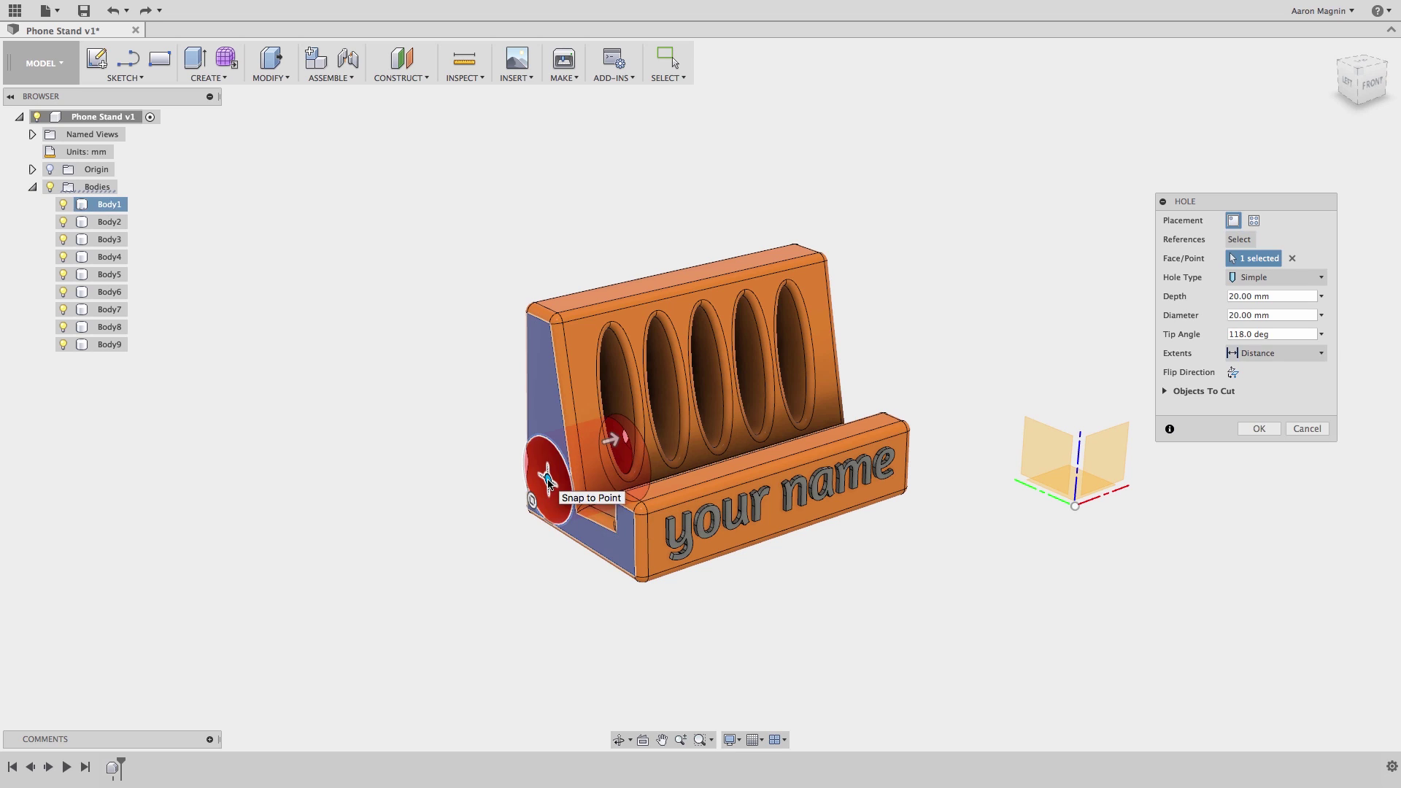
left_click_drag(531, 501, 545, 492)
left_click_drag(611, 438, 874, 397)
left_click(1260, 430)
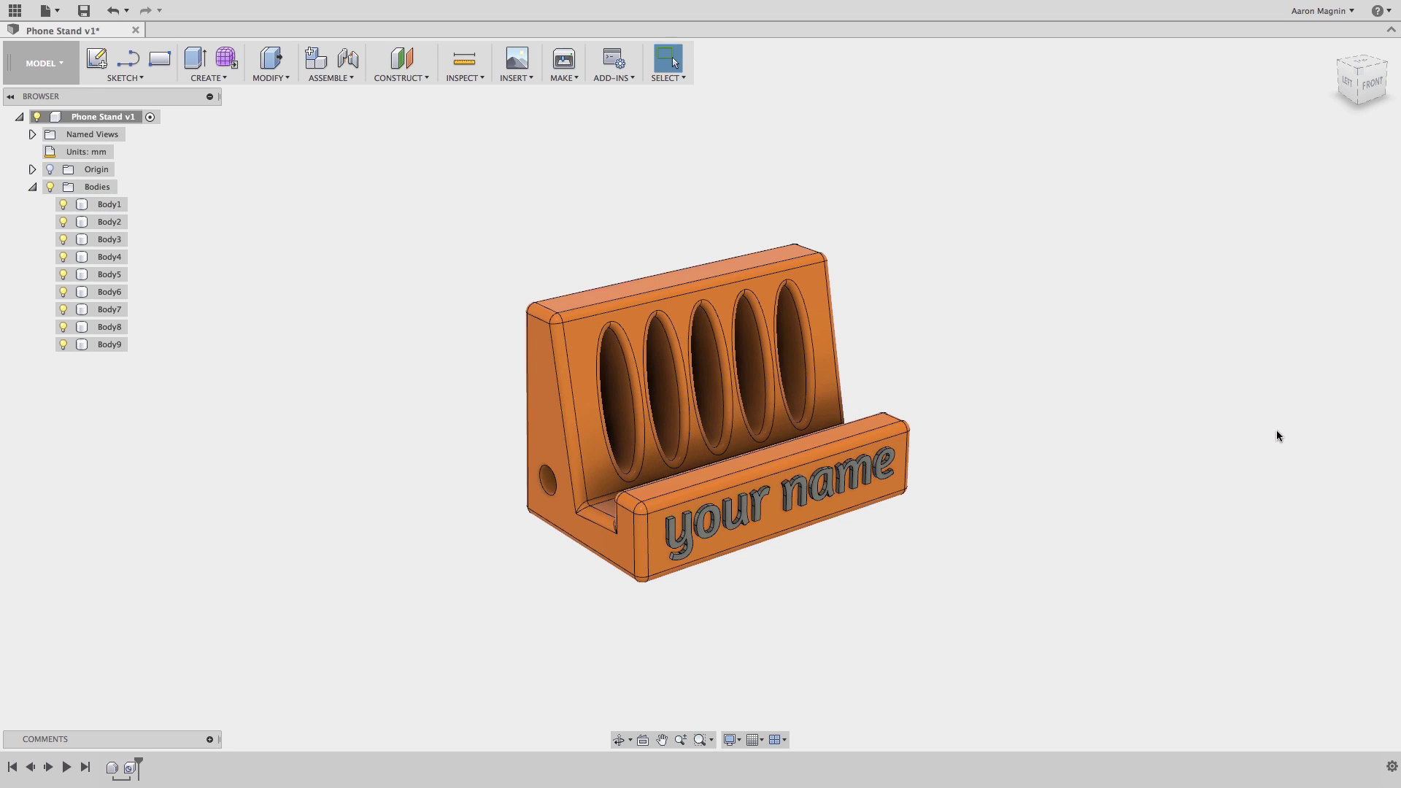
Edit Hole1 to move it up the side so it passes through the slots
double_click(129, 770)
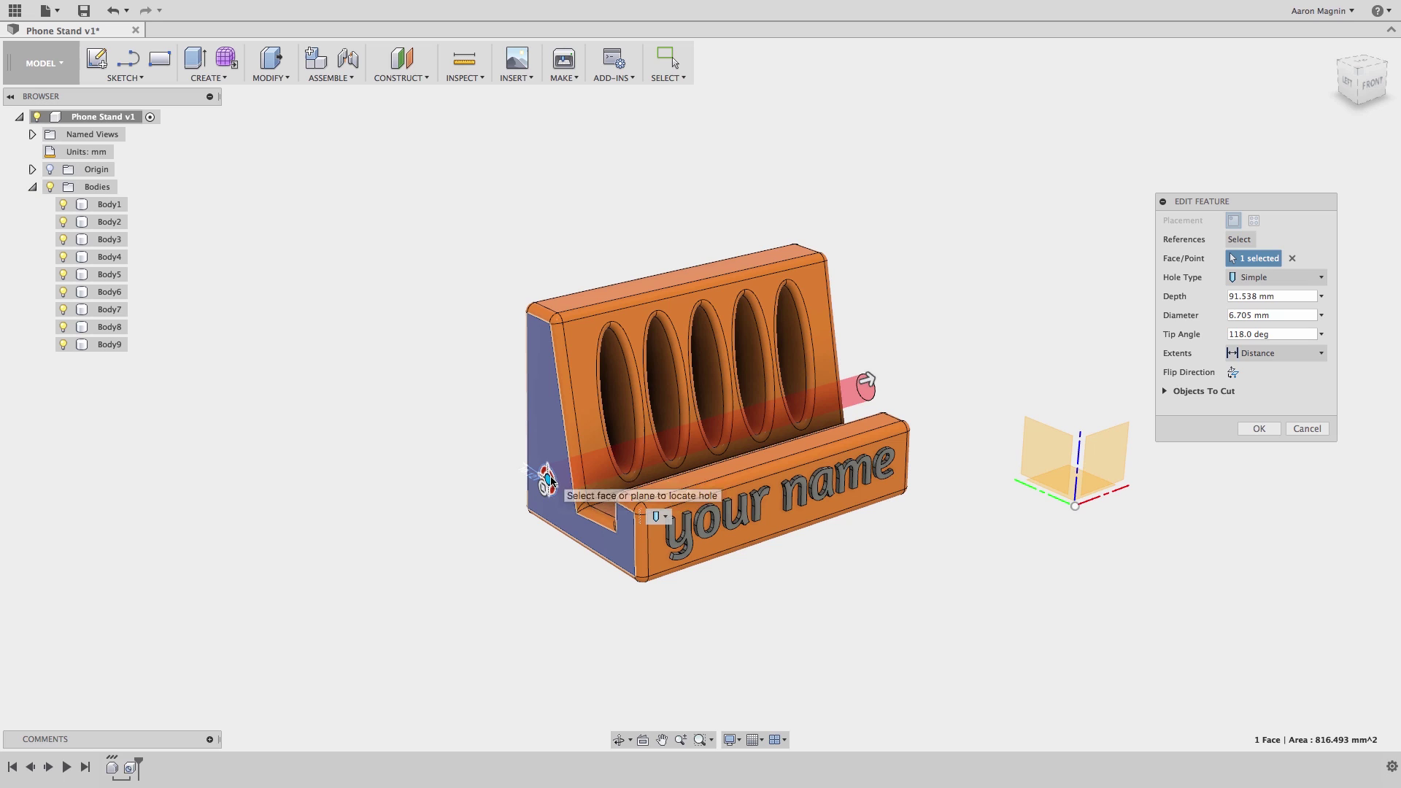
left_click_drag(548, 480, 544, 422)
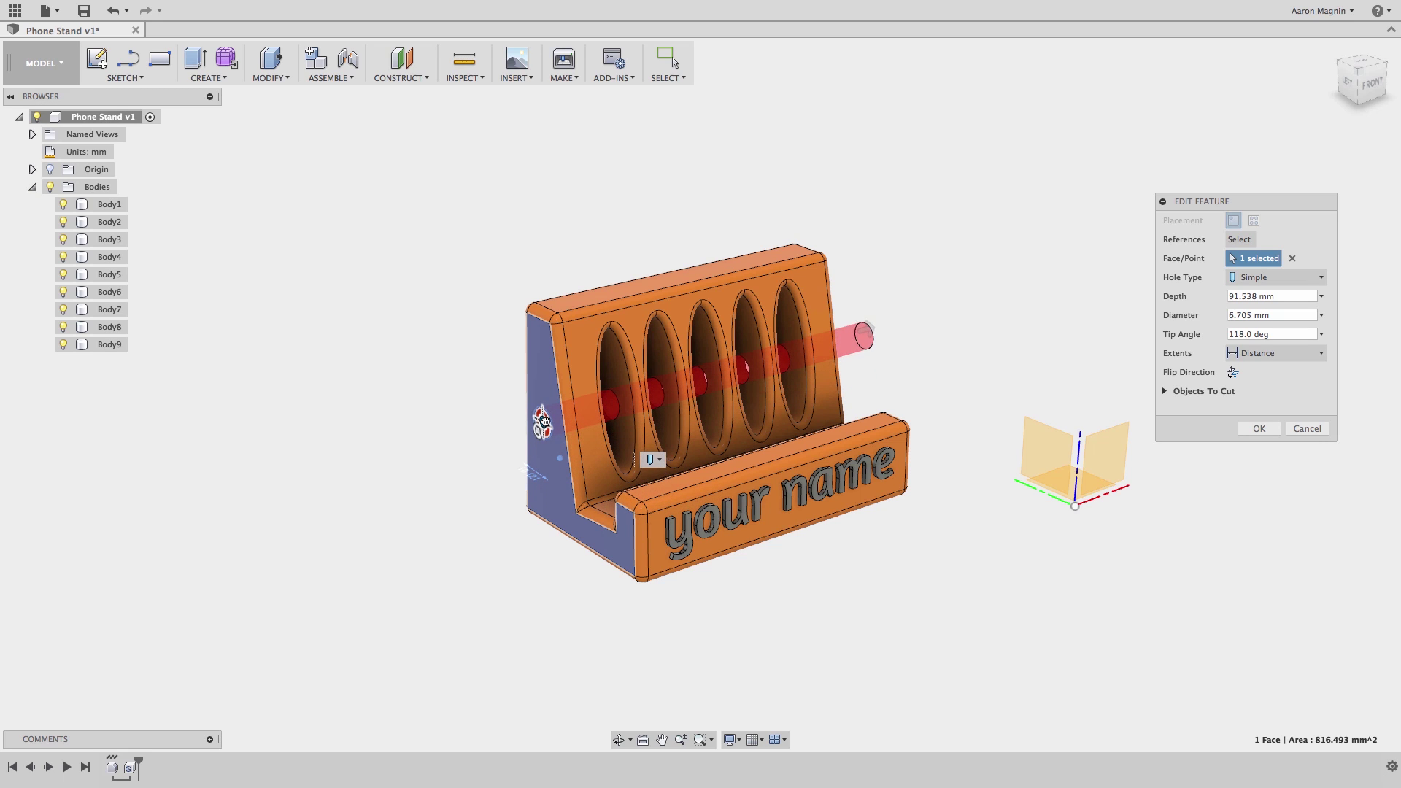
key("Return")
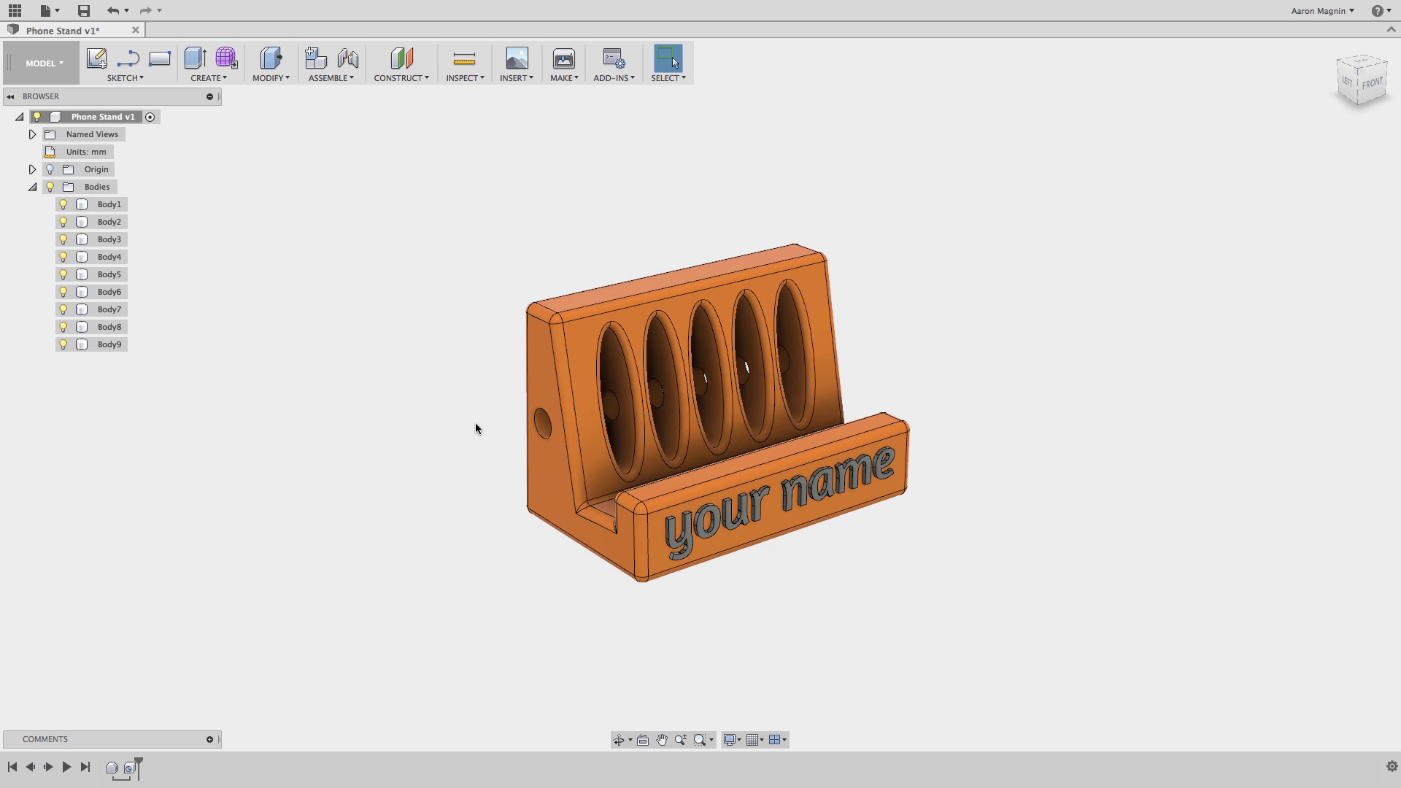
Open the File menu and close it again without choosing anything
left_click(52, 10)
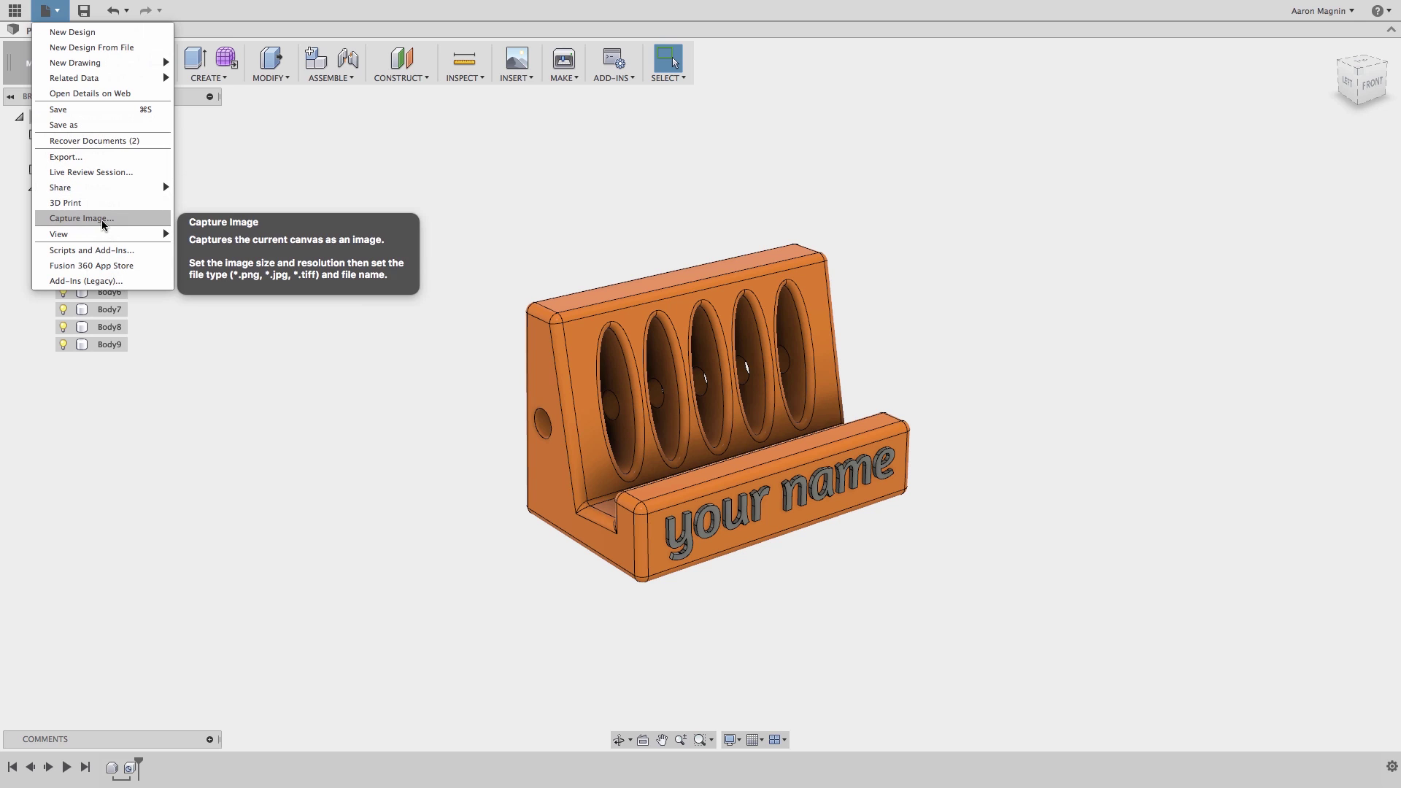
left_click(193, 330)
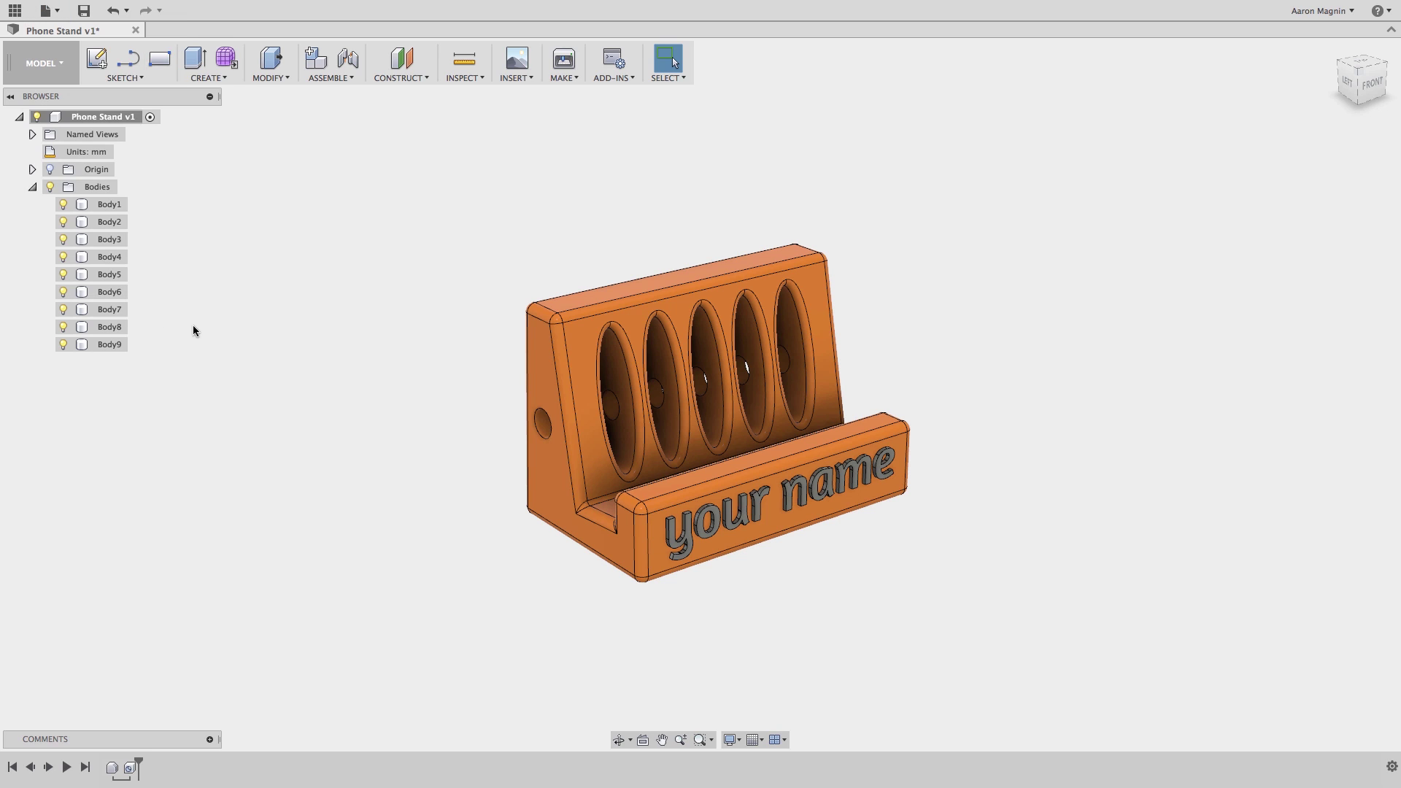
Open Preferences, review the Material, Mesh, Graphics and Unit and Value Display pages, and accept with OK
left_click(1319, 10)
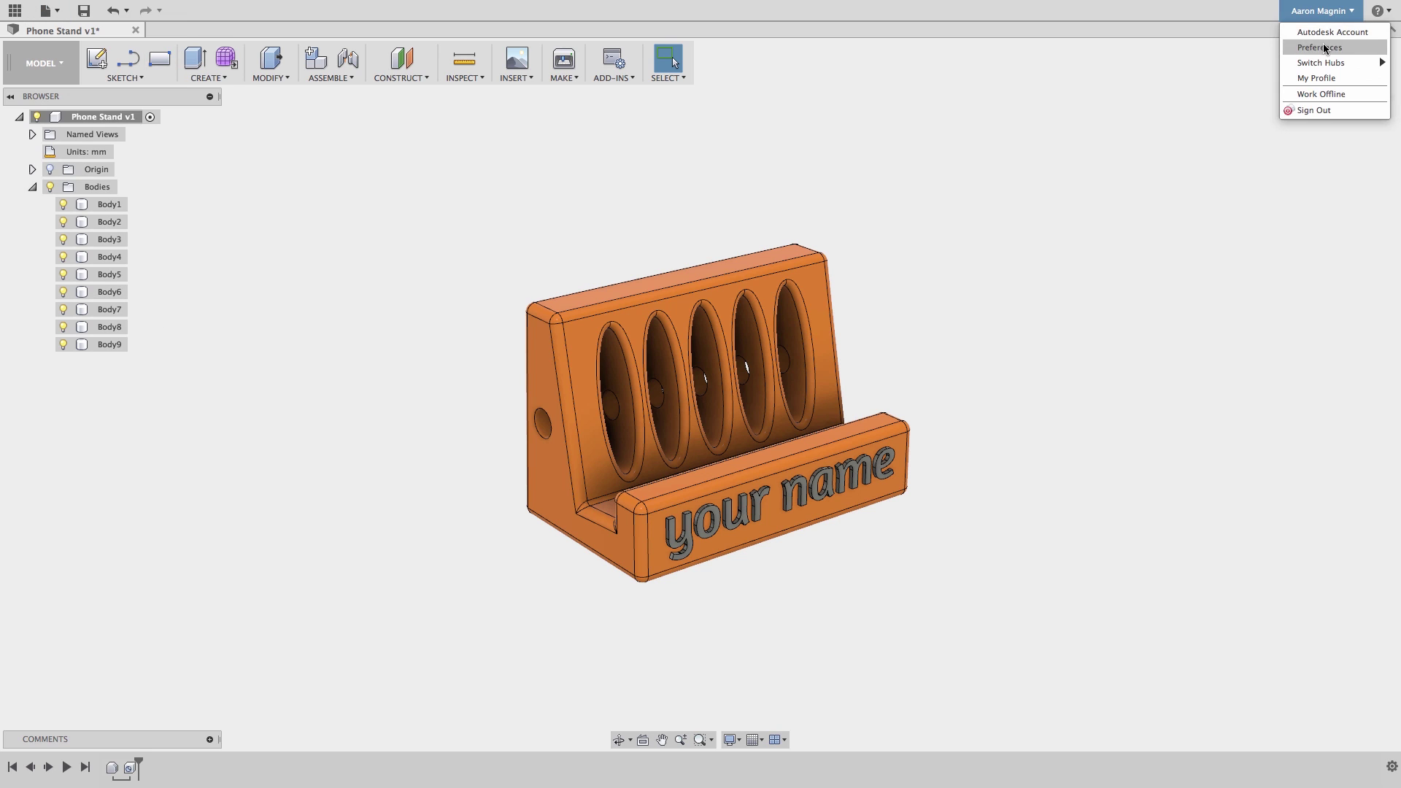
left_click(1320, 47)
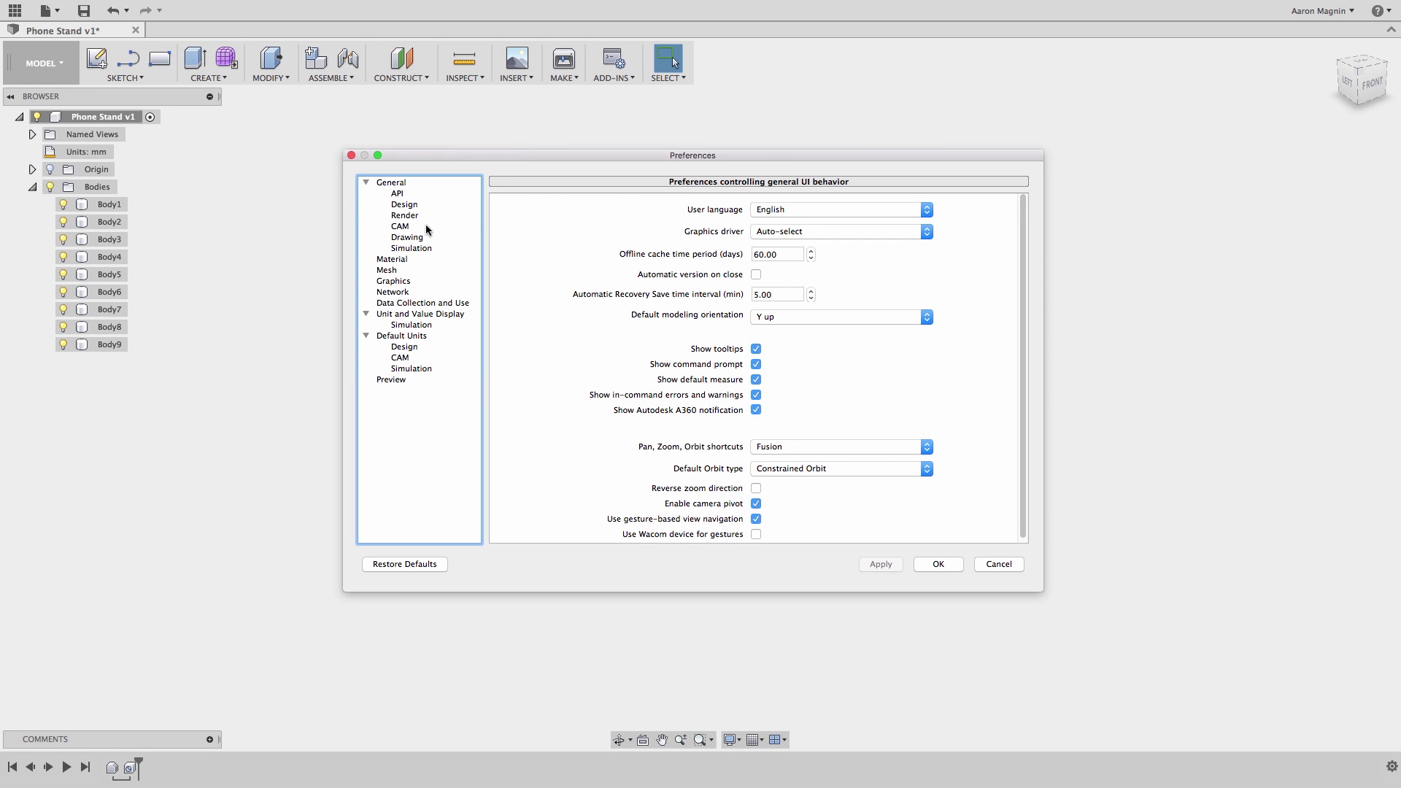
left_click(395, 261)
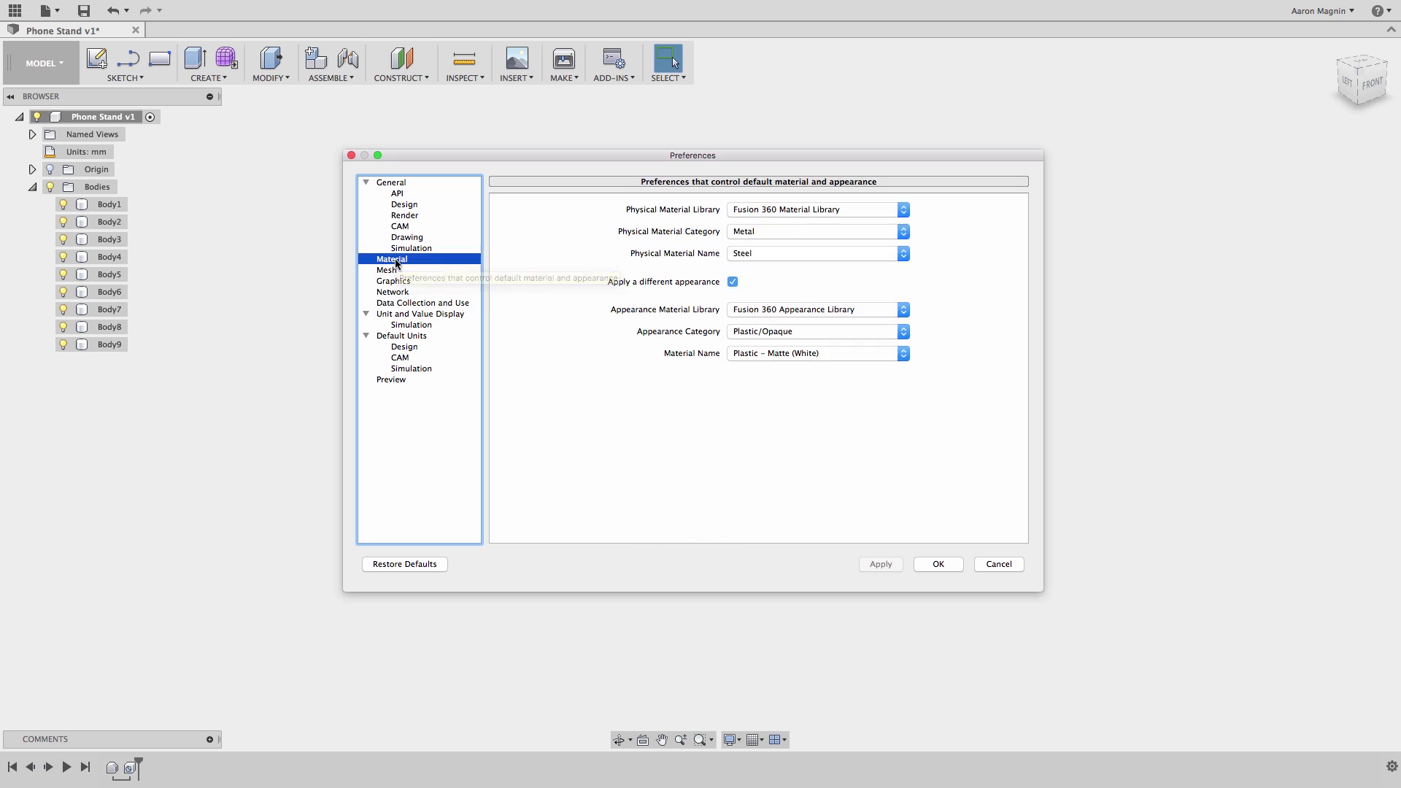
left_click(389, 270)
left_click(393, 284)
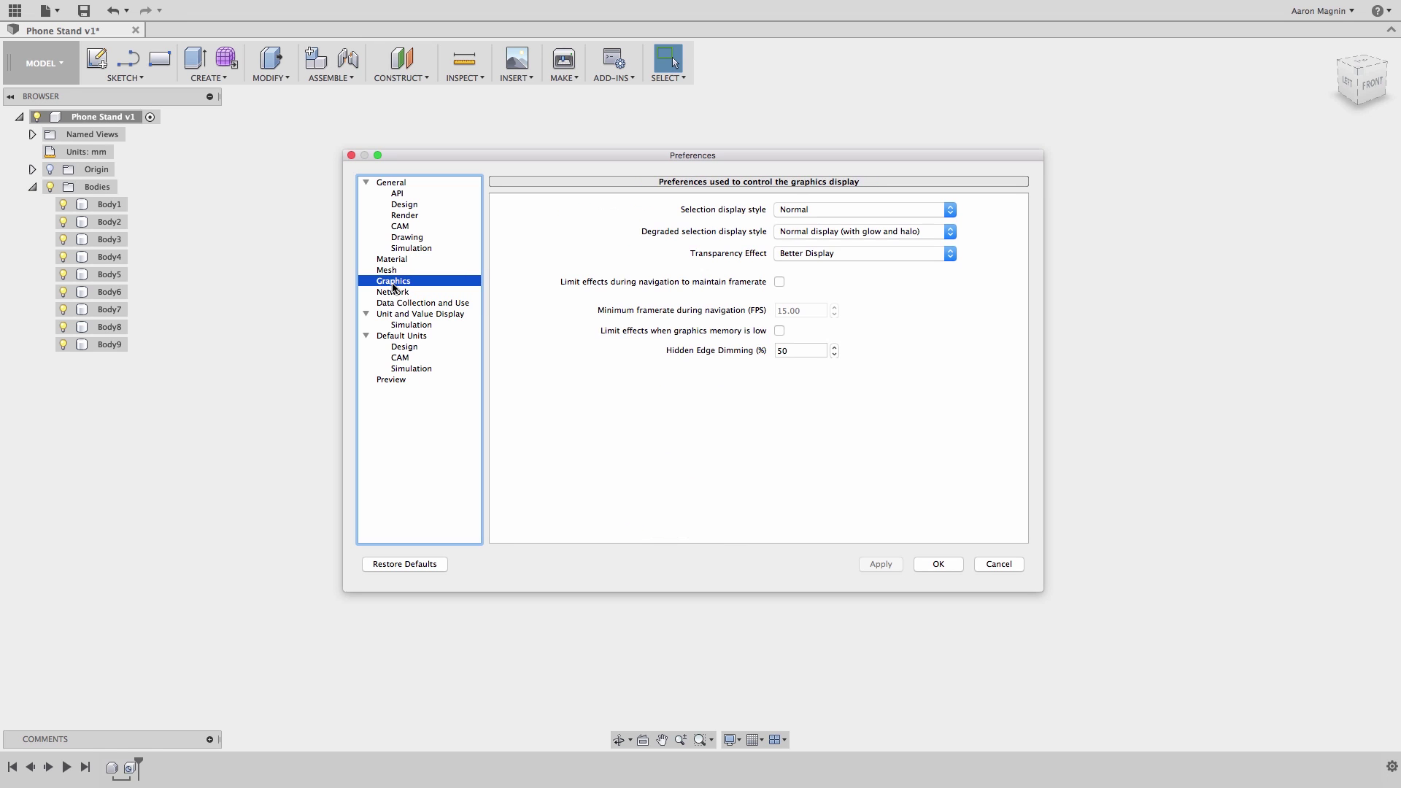
left_click(387, 315)
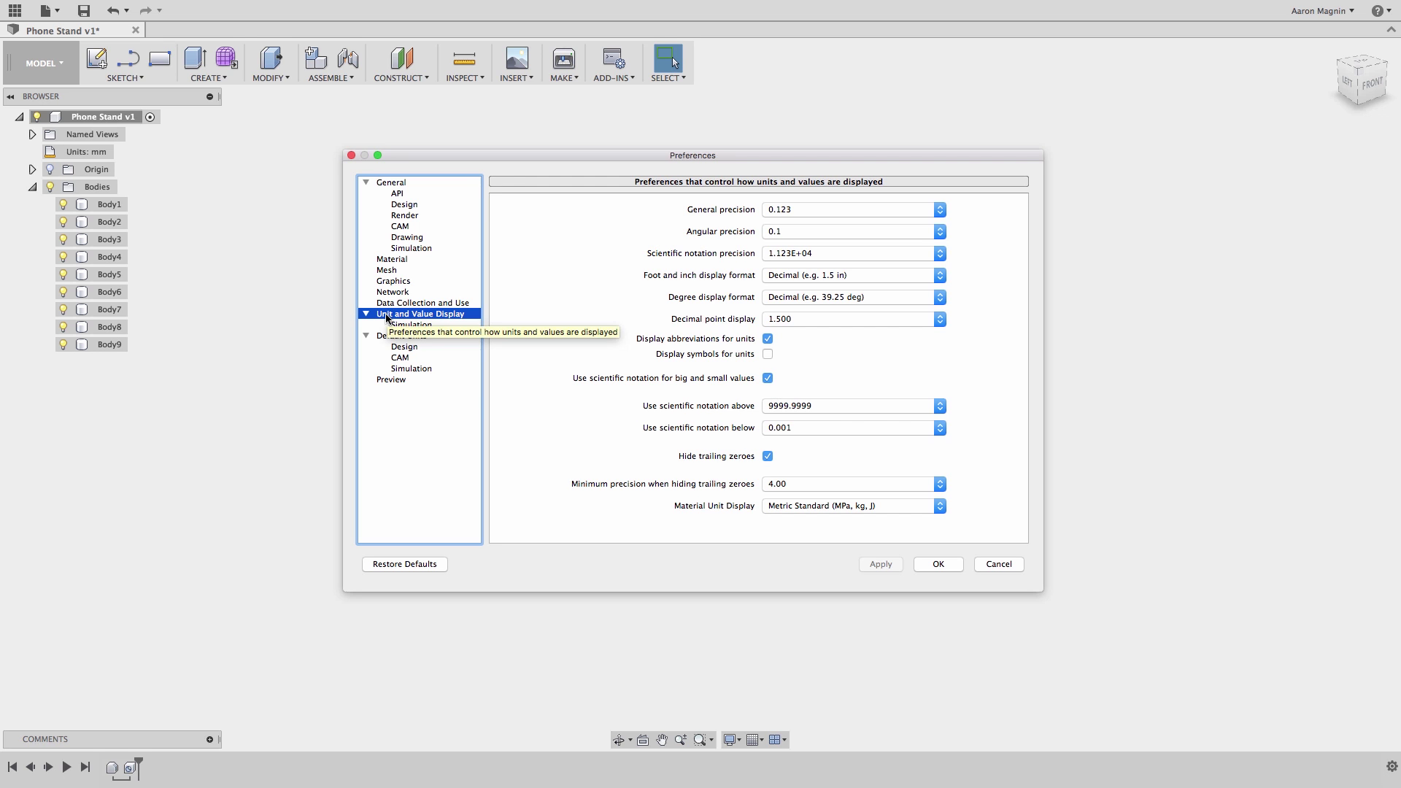
left_click(932, 566)
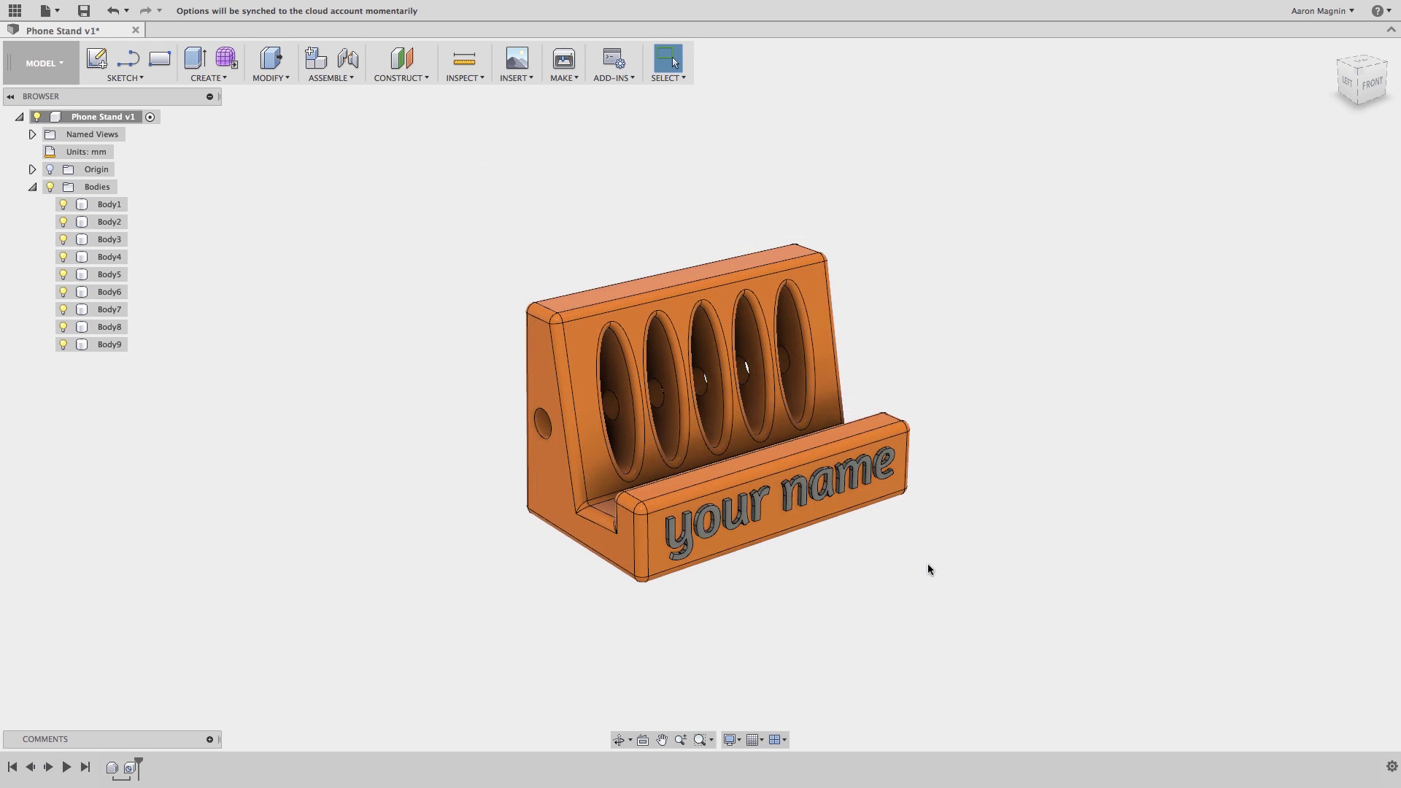
Change the design's units from mm to Inch and set inches as the default
left_click(121, 152)
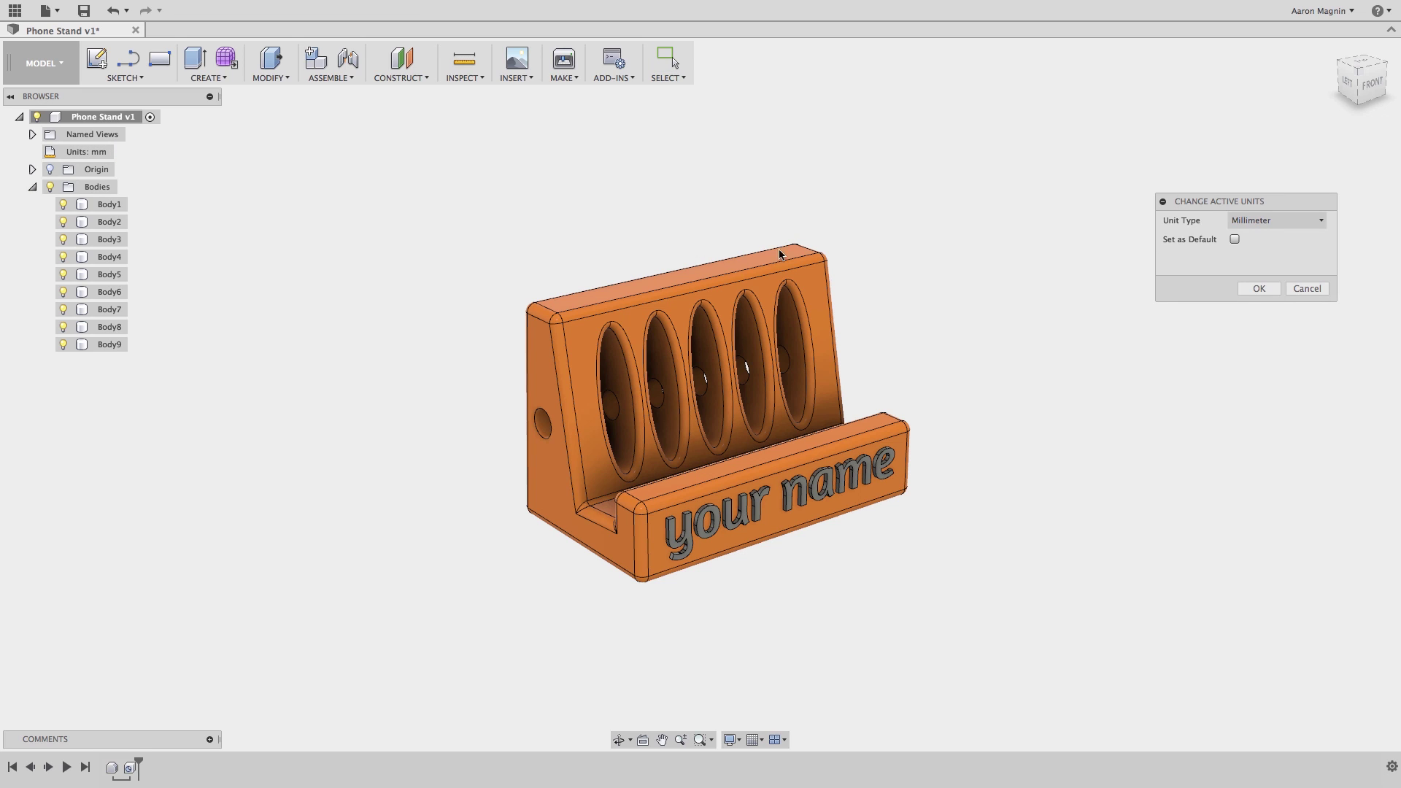
left_click(1234, 240)
left_click(1277, 221)
left_click(1252, 288)
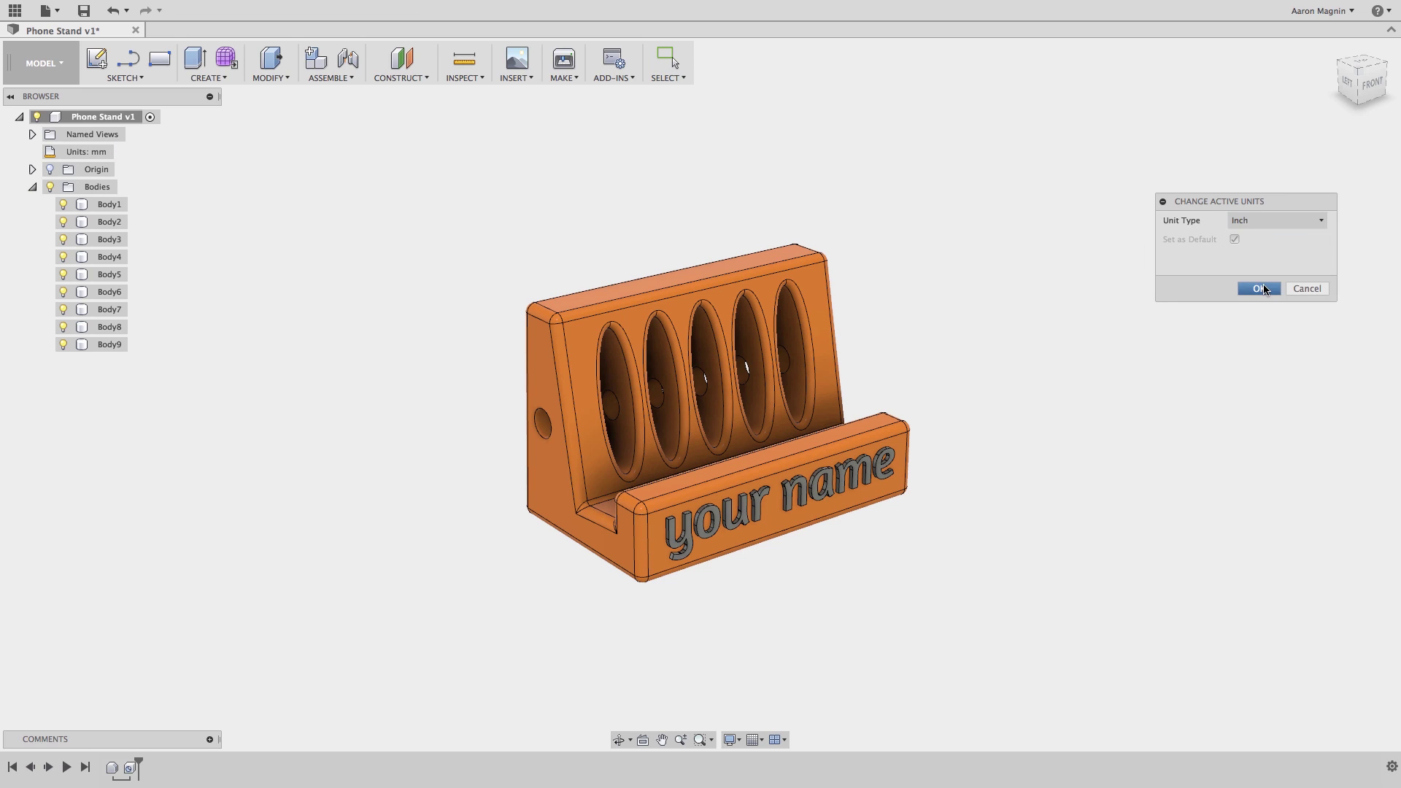
left_click(1261, 289)
left_click(1324, 14)
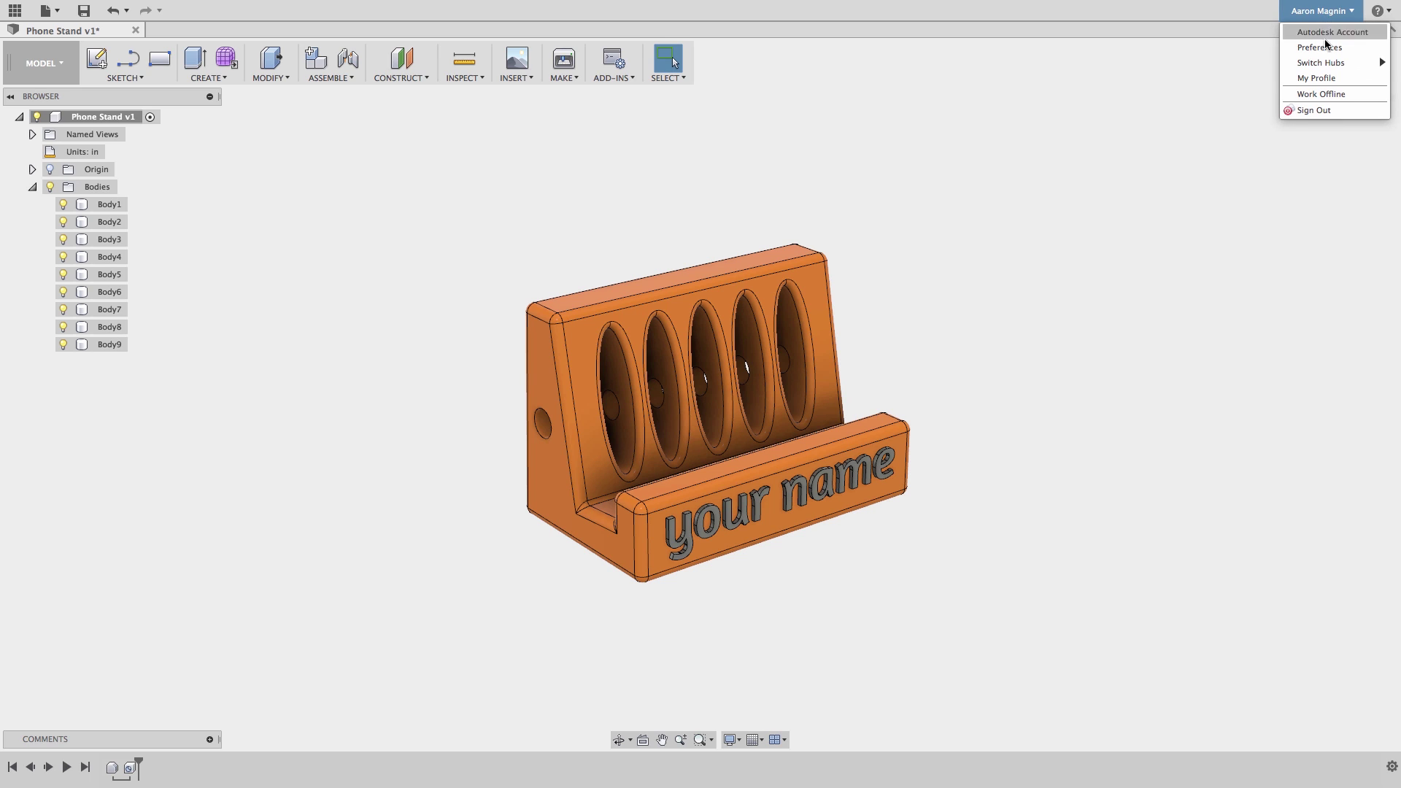
left_click(1327, 155)
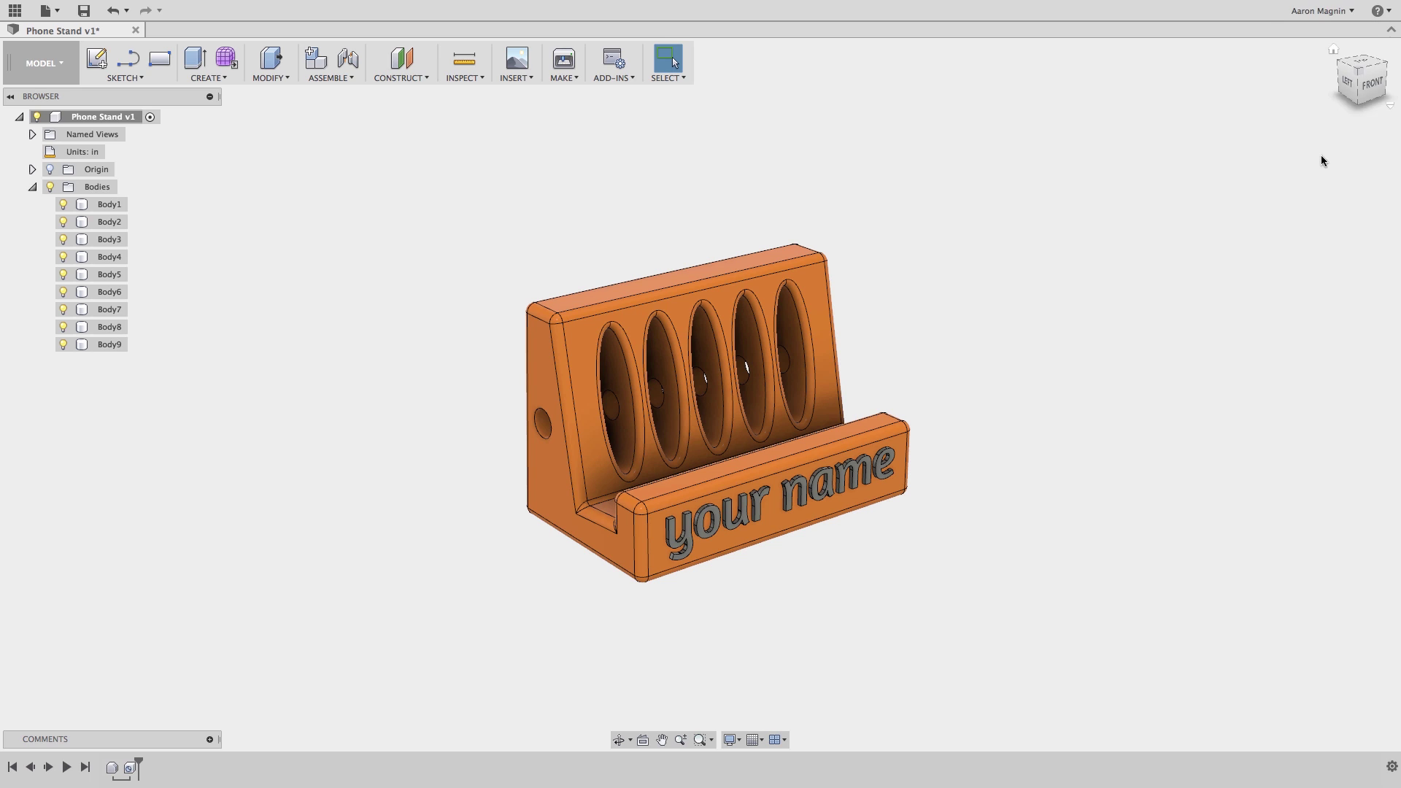
Open Help > Getting Started and check the Default Units list, set to in
left_click(1378, 11)
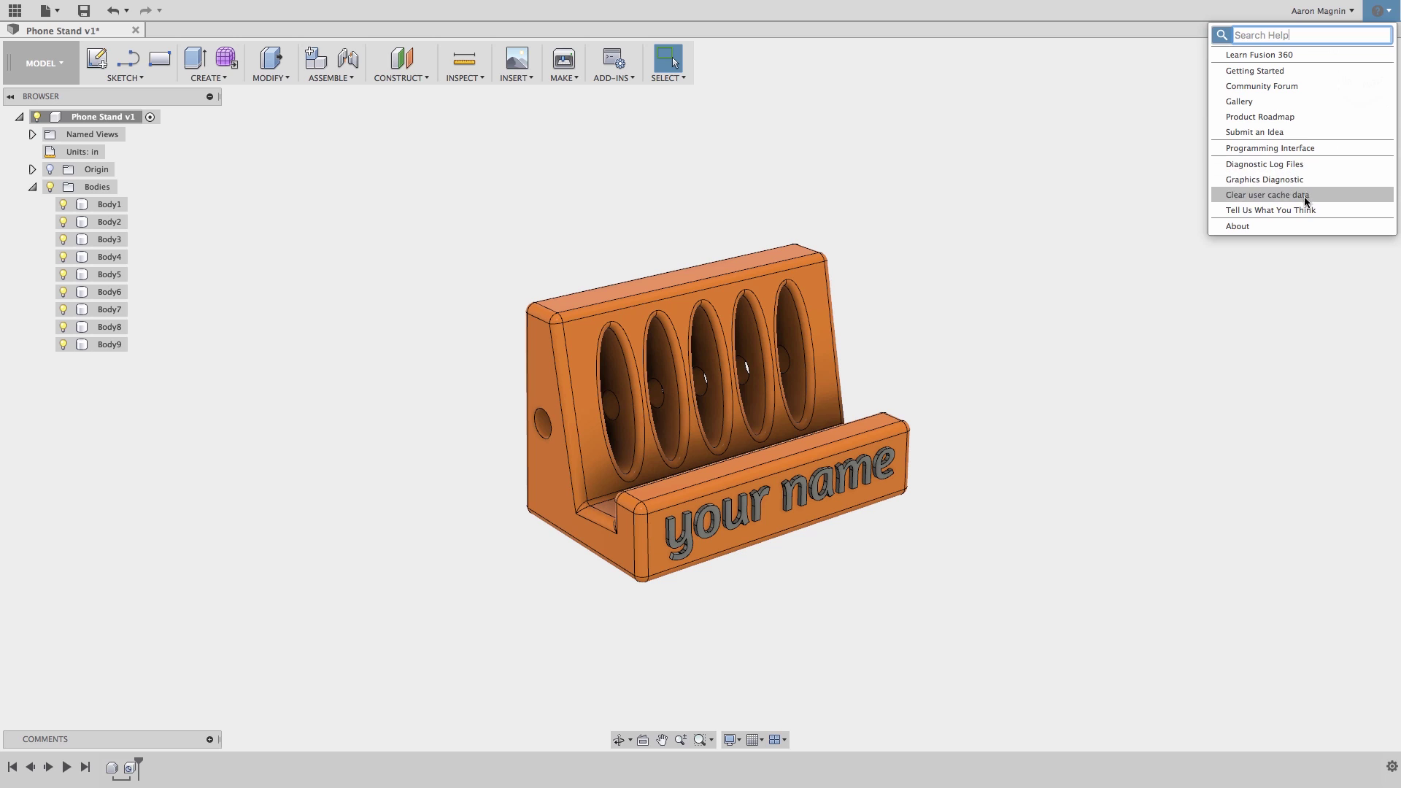
left_click(1264, 72)
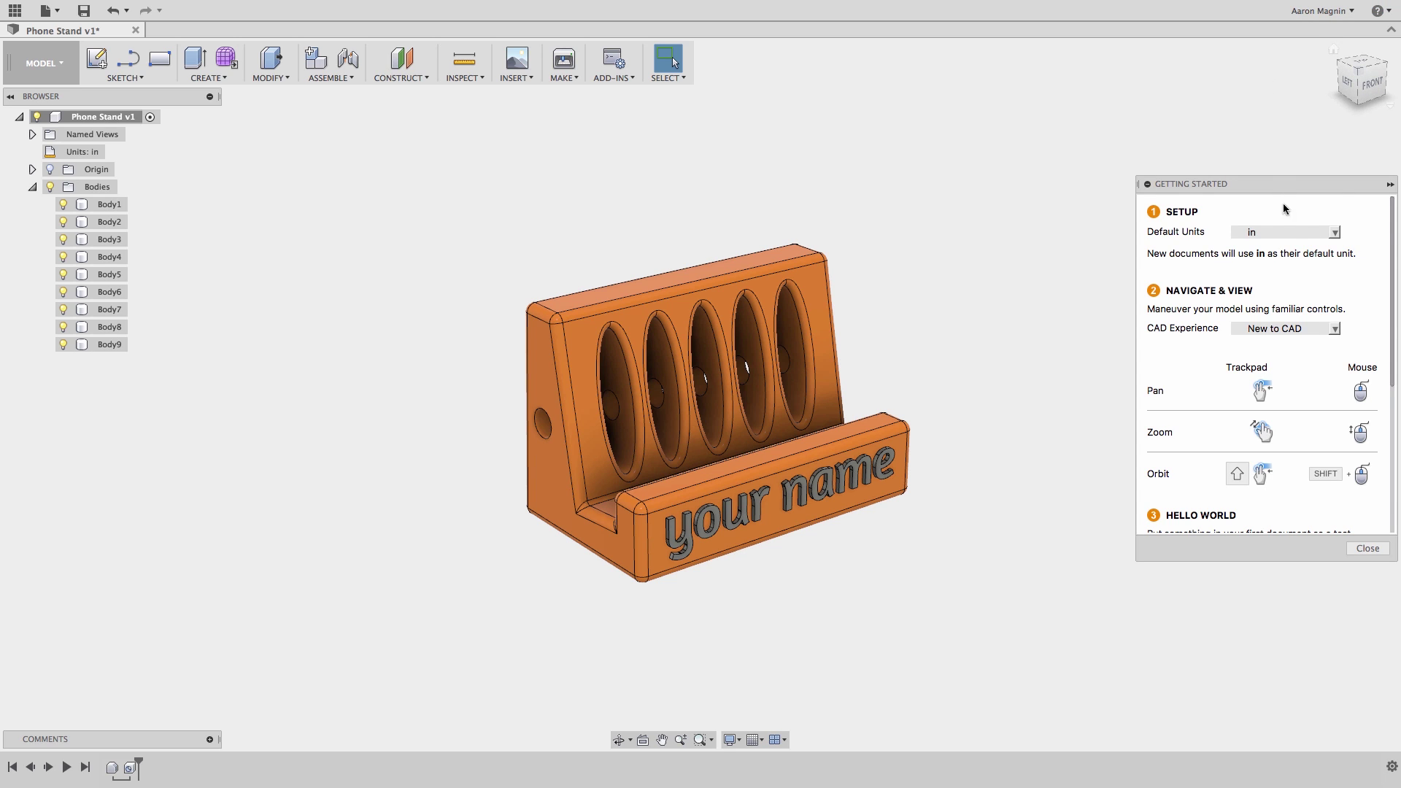
left_click(1294, 232)
left_click(1289, 231)
left_click(1295, 329)
left_click(1294, 331)
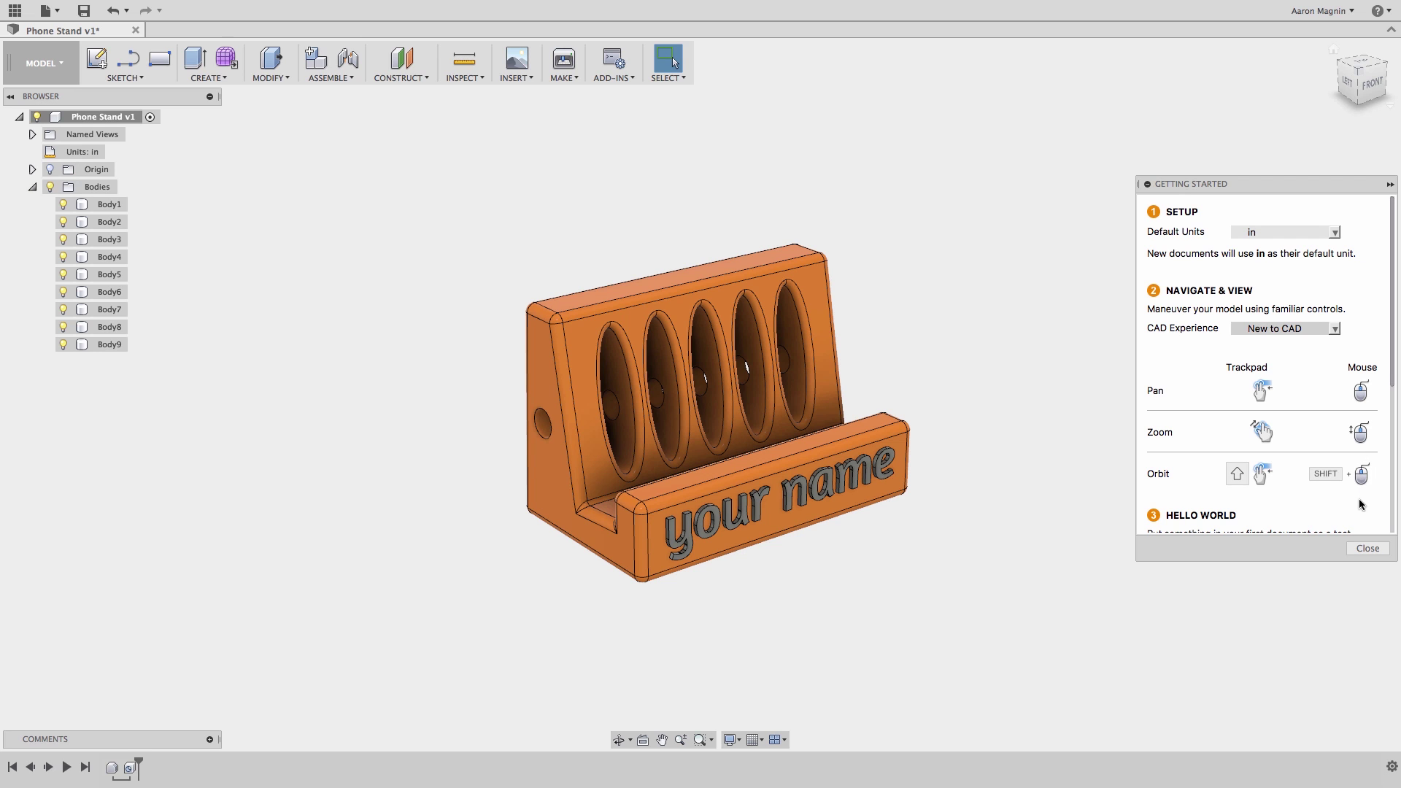
left_click_drag(1388, 376, 1371, 502)
scroll(1371, 502, "down", 2)
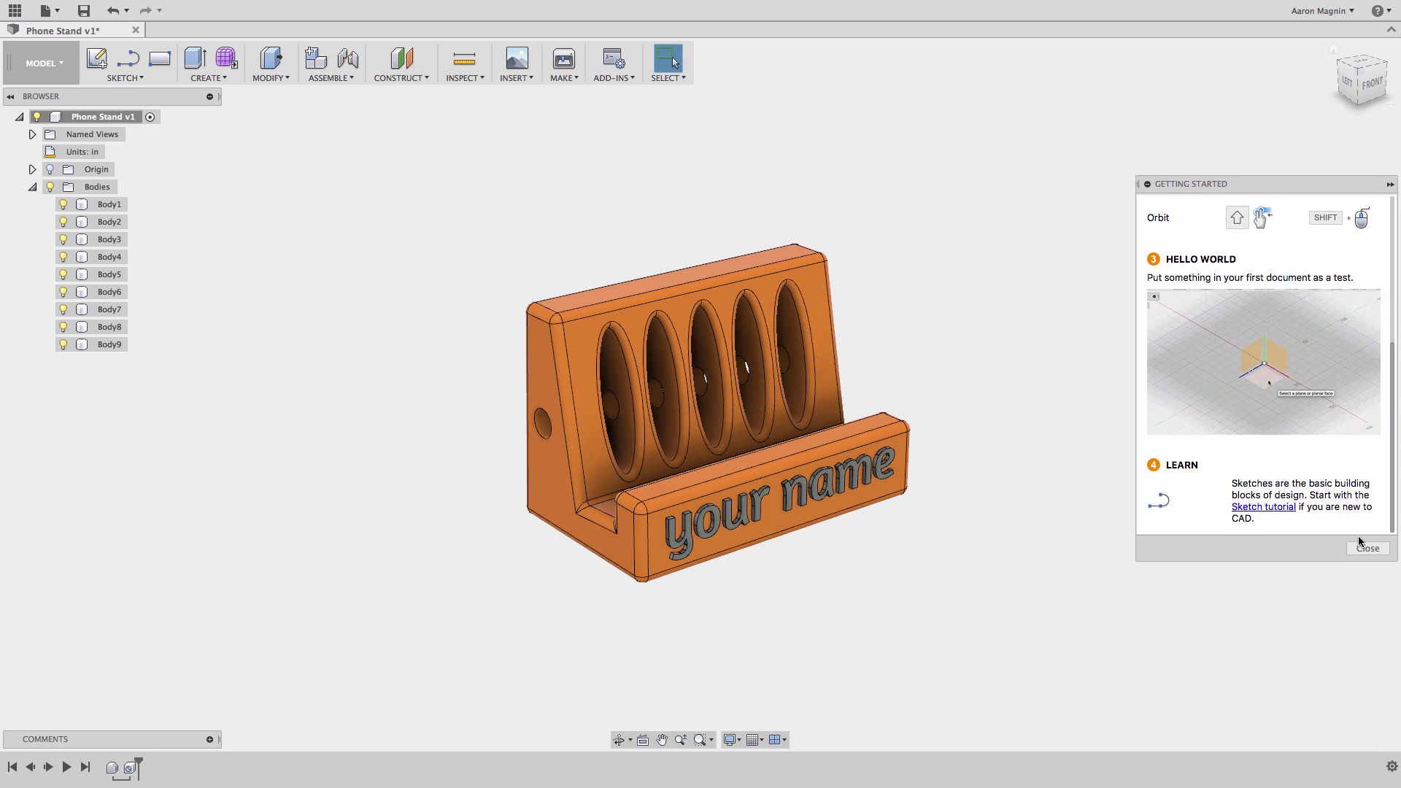
left_click(1288, 508)
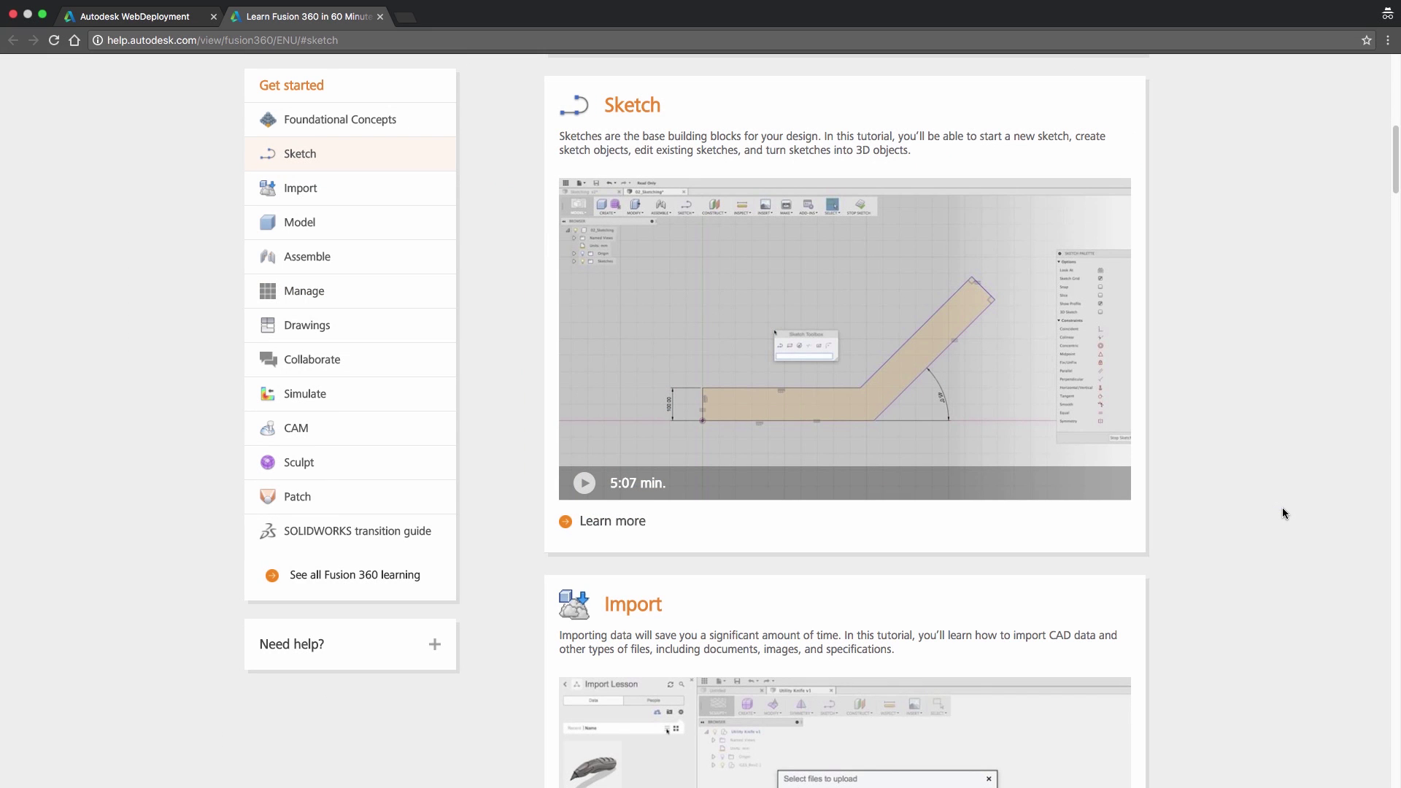
left_click(606, 521)
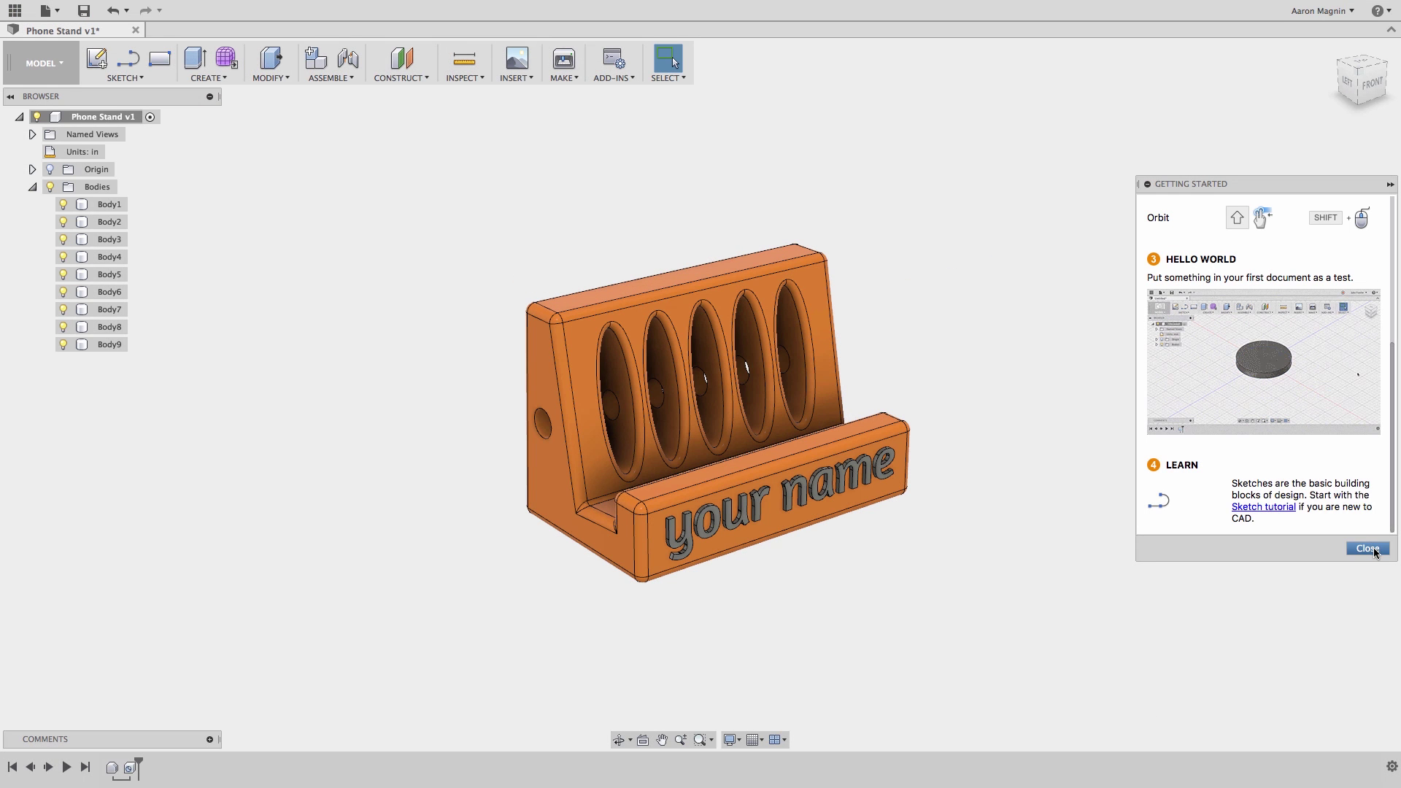
Close the Getting Started panel and dismiss the workspace list without switching to Drawing
left_click(1367, 548)
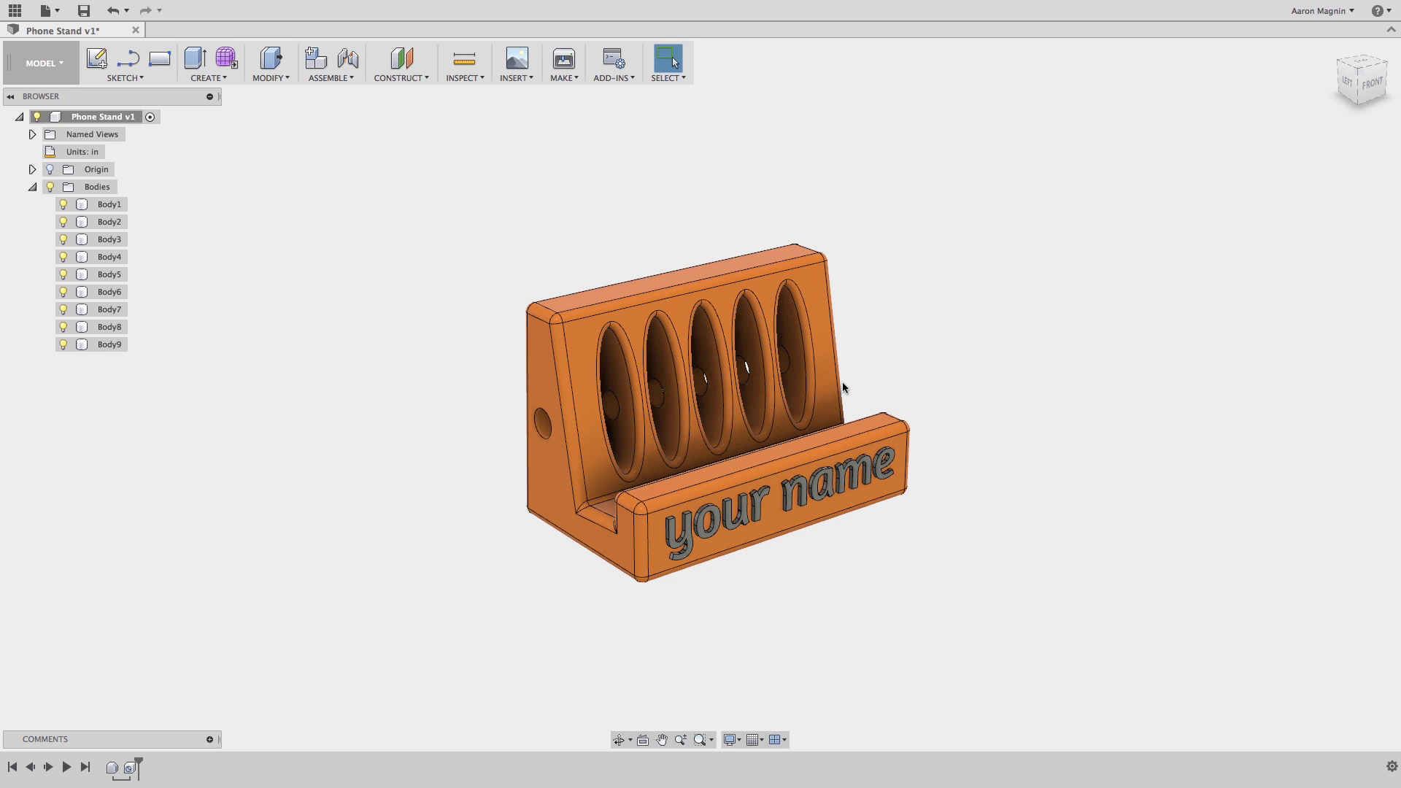
left_click(65, 62)
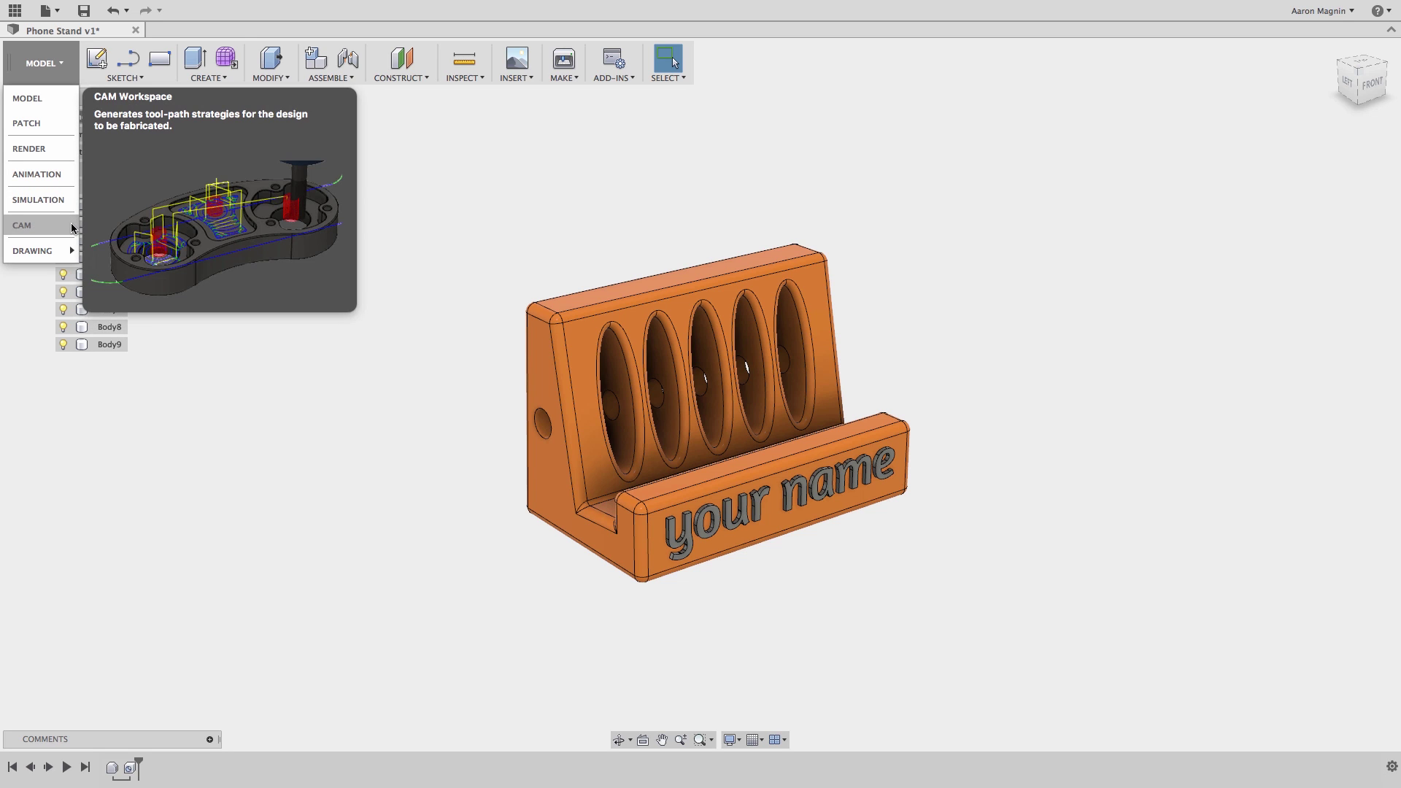
mouse_move(65, 248)
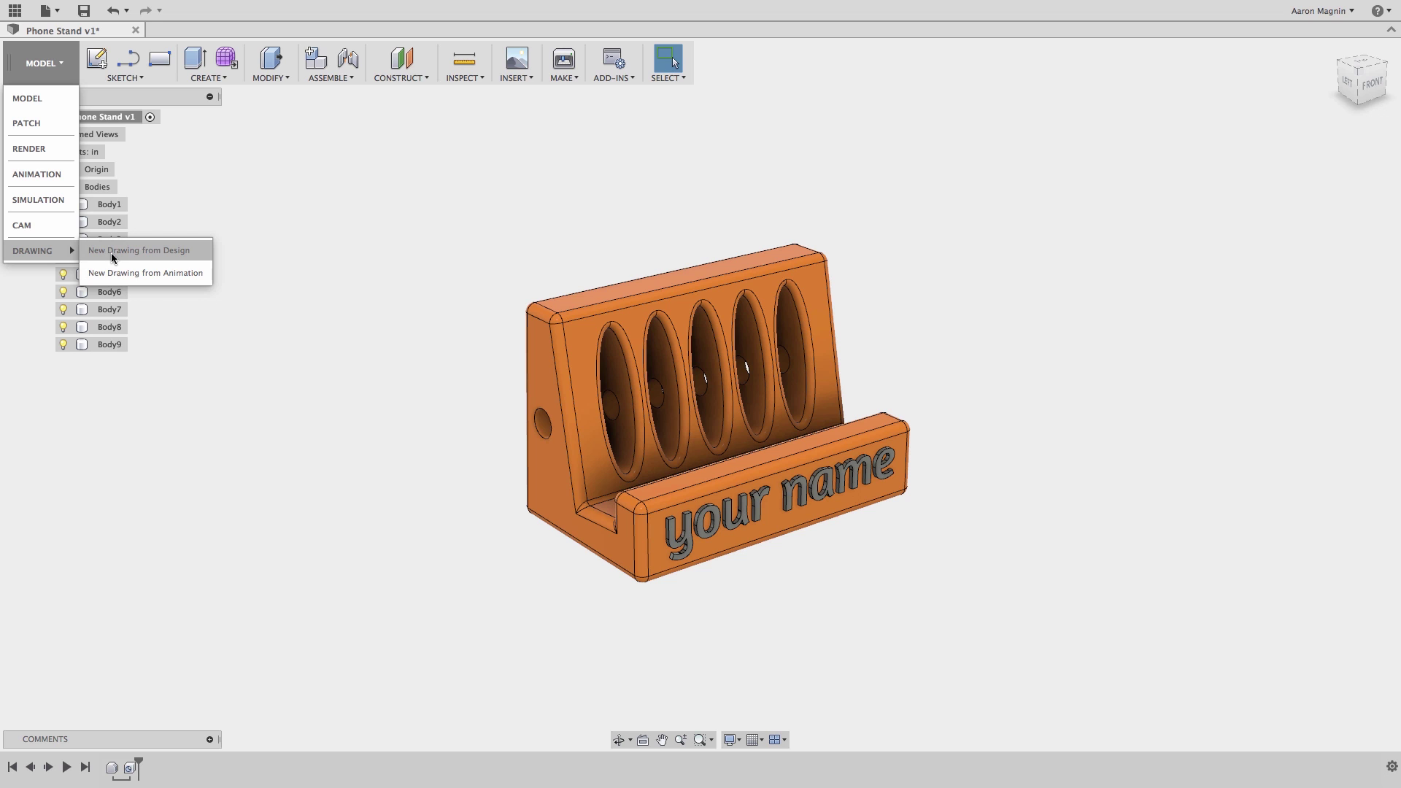
left_click(260, 307)
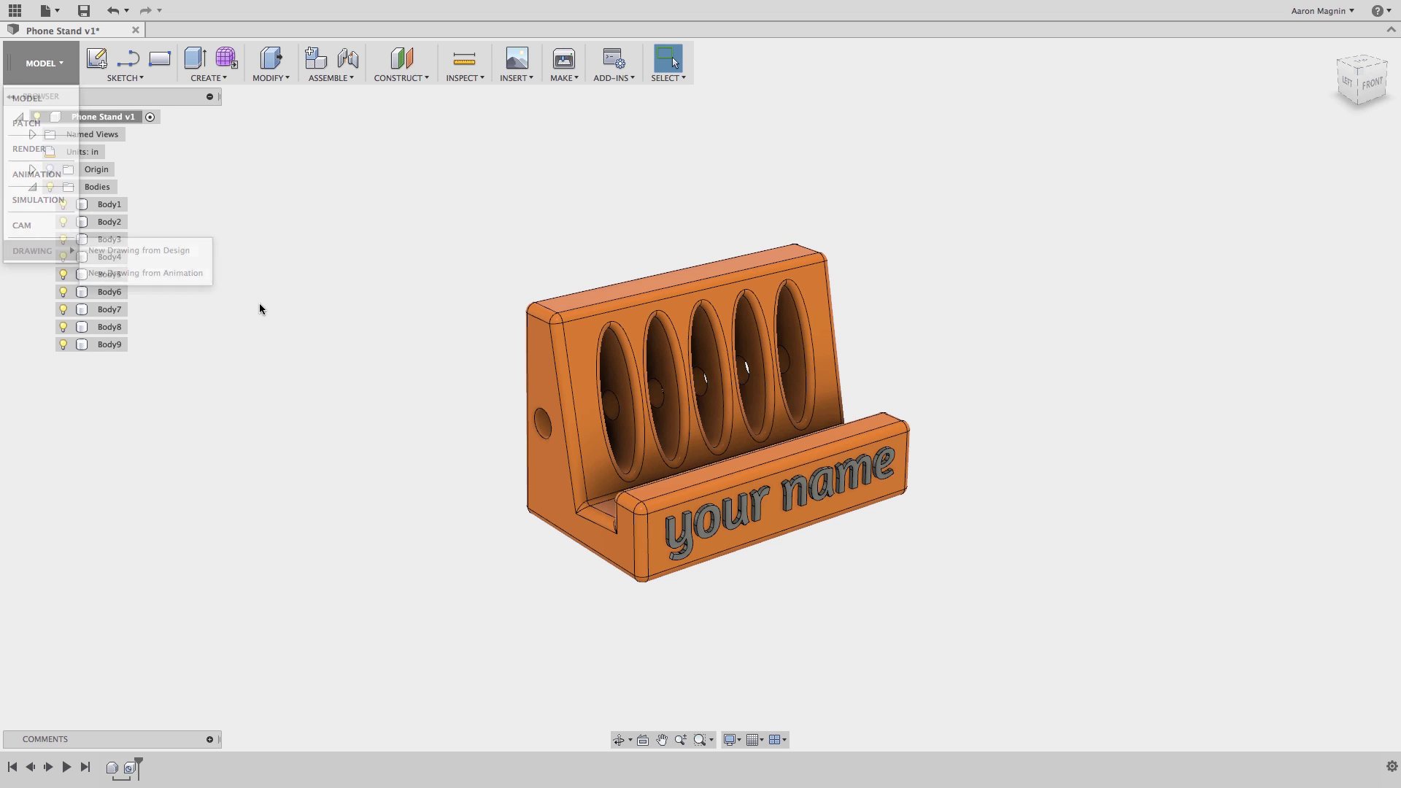